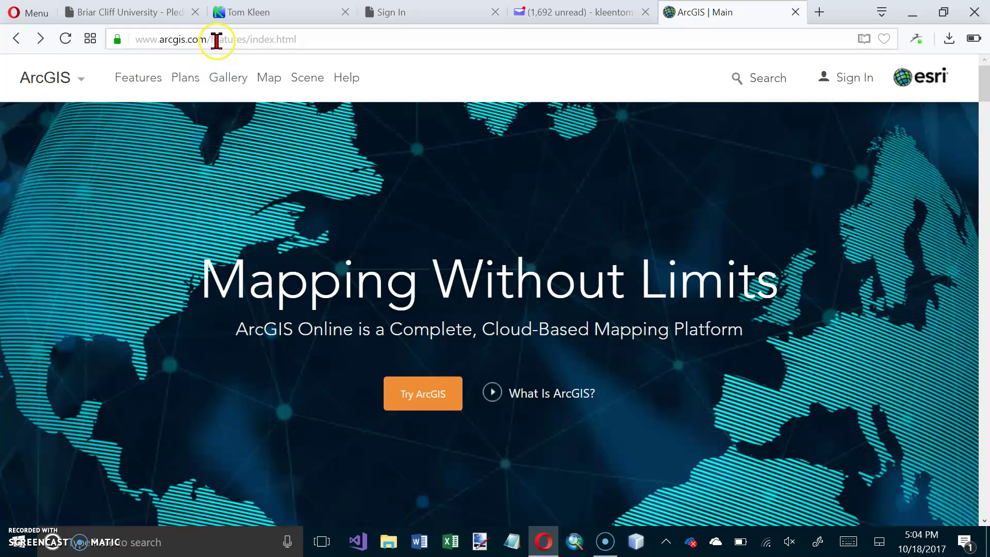
# Select the page path in the browser's web address, then clear the selection.
pyautogui.moveTo(208, 41); pyautogui.dragTo(343, 26)
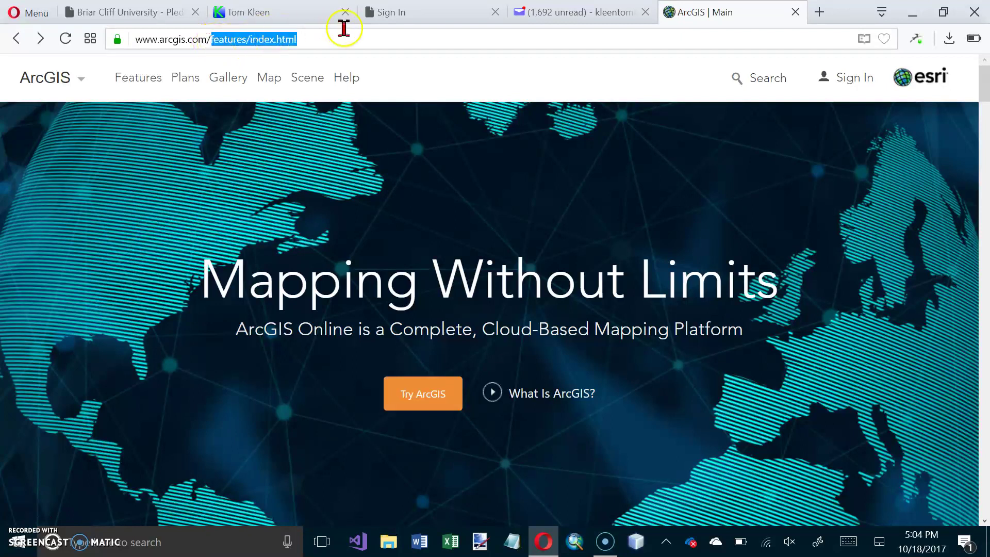
pyautogui.click(308, 45)
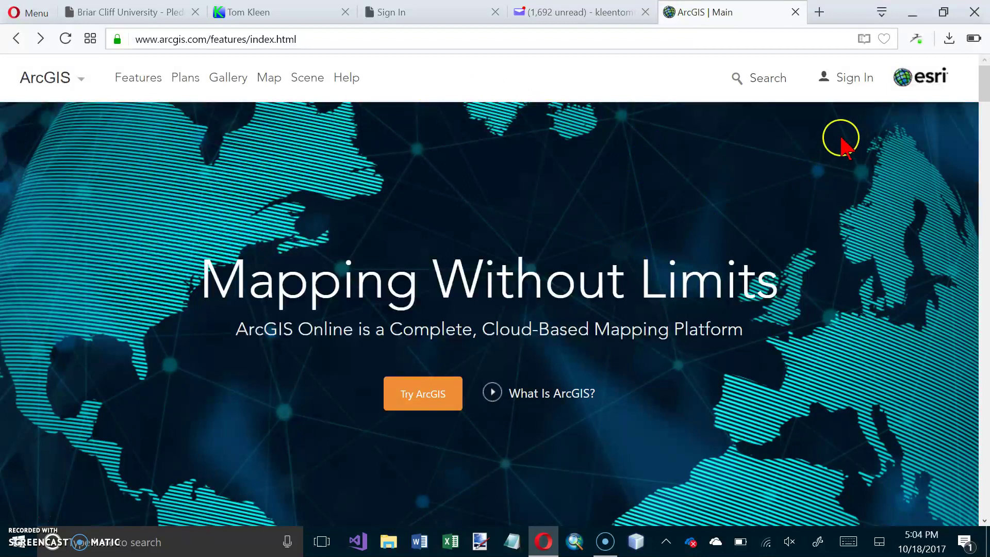
# From the sign-in page, start a new public account and choose to enter your own information.
pyautogui.click(856, 78)
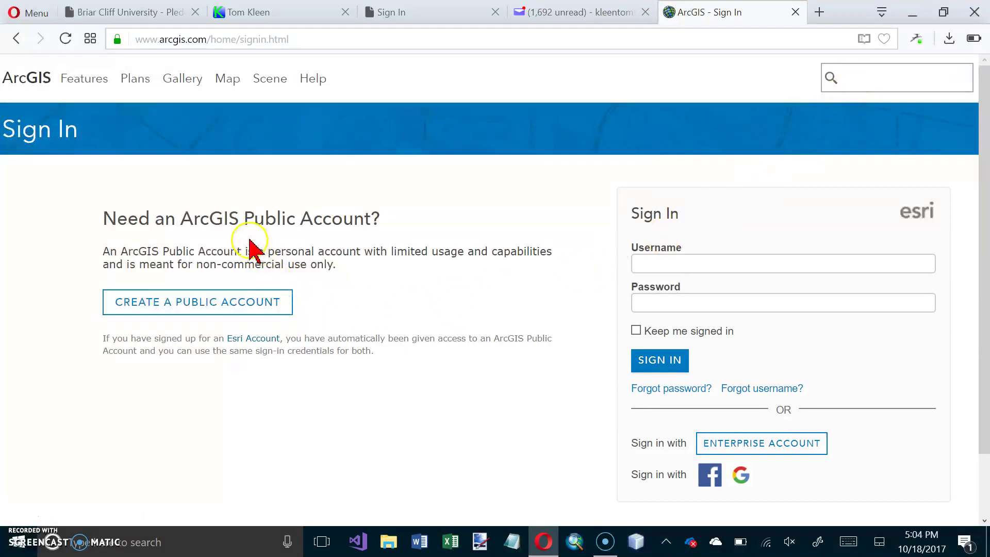
pyautogui.click(236, 302)
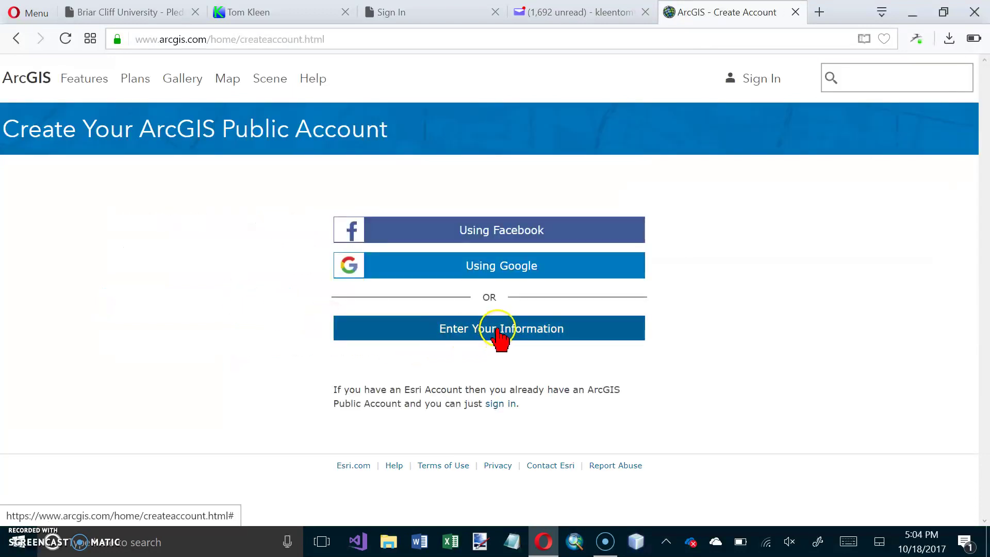
pyautogui.click(500, 331)
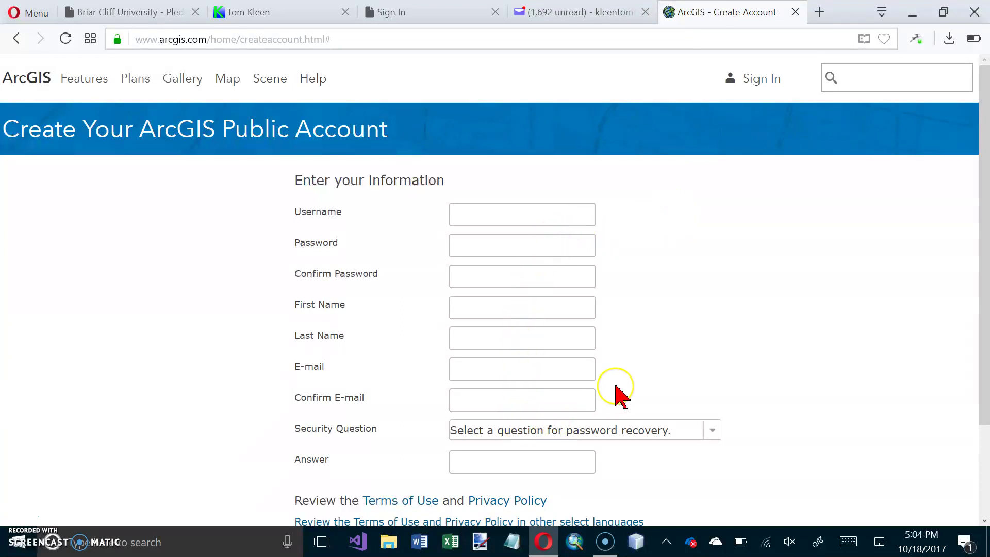
pyautogui.scroll(-3, 619, 397)
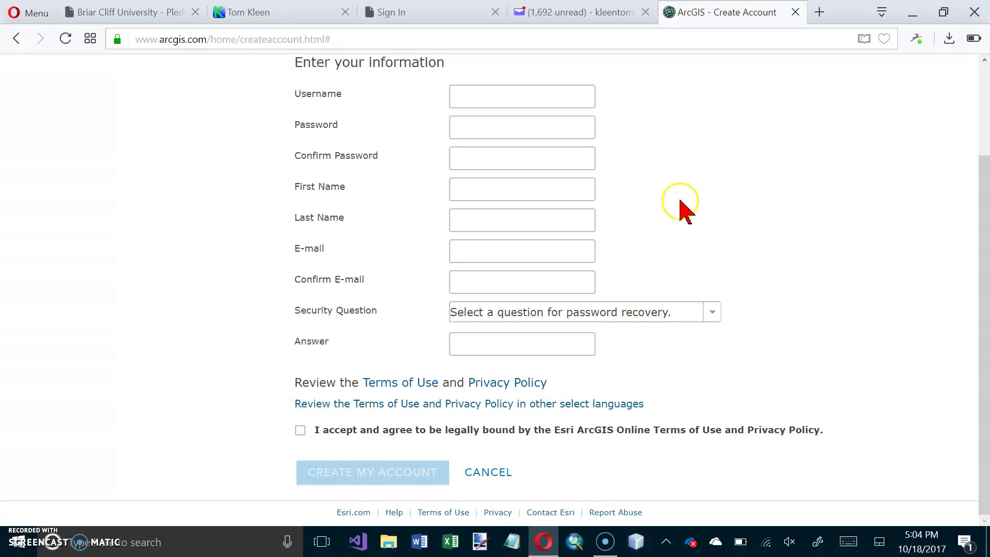
pyautogui.scroll(2, 682, 206)
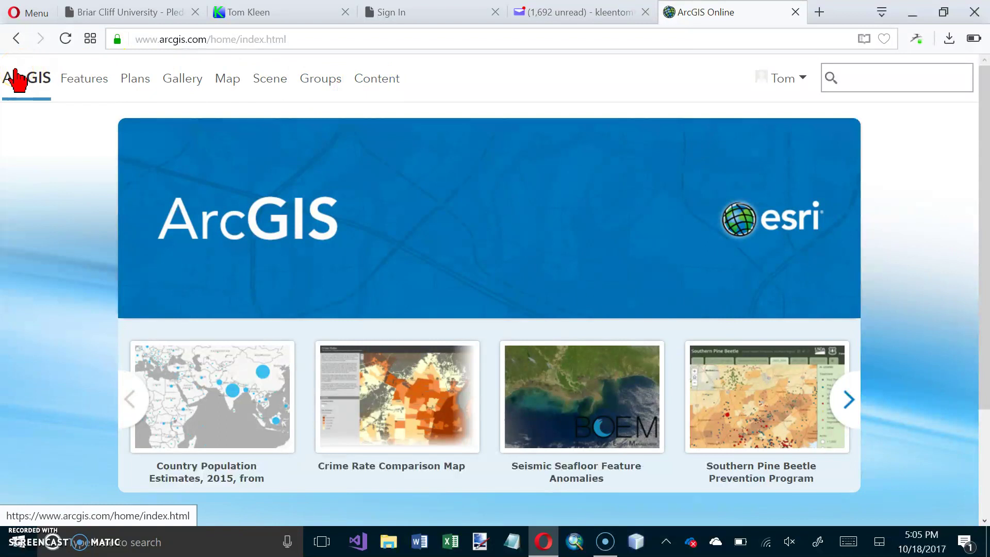
# Open the Map Viewer to start a new untitled My Map.
pyautogui.click(21, 82)
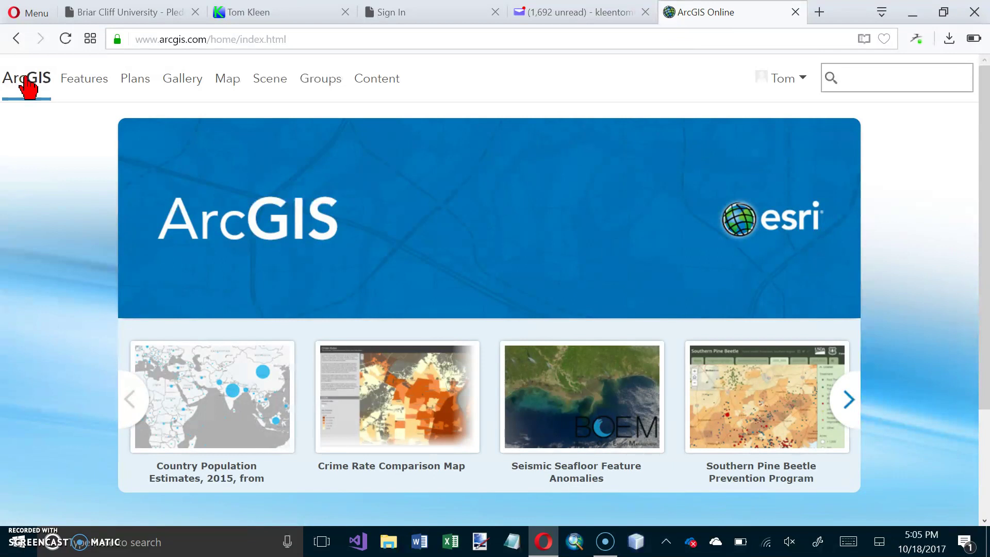
pyautogui.click(42, 78)
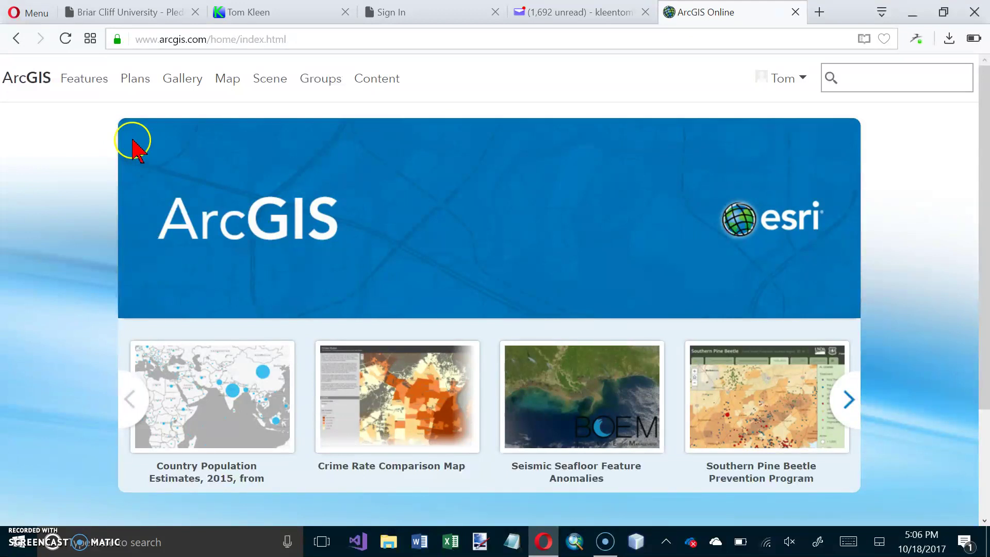
pyautogui.click(232, 83)
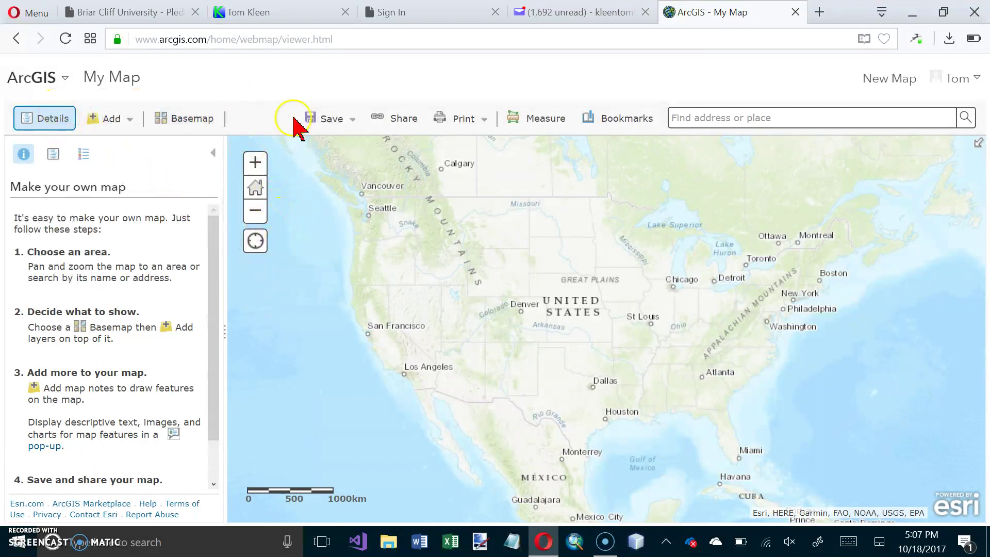
# Use Add Layer from File and browse the computer for a file to import.
pyautogui.click(131, 122)
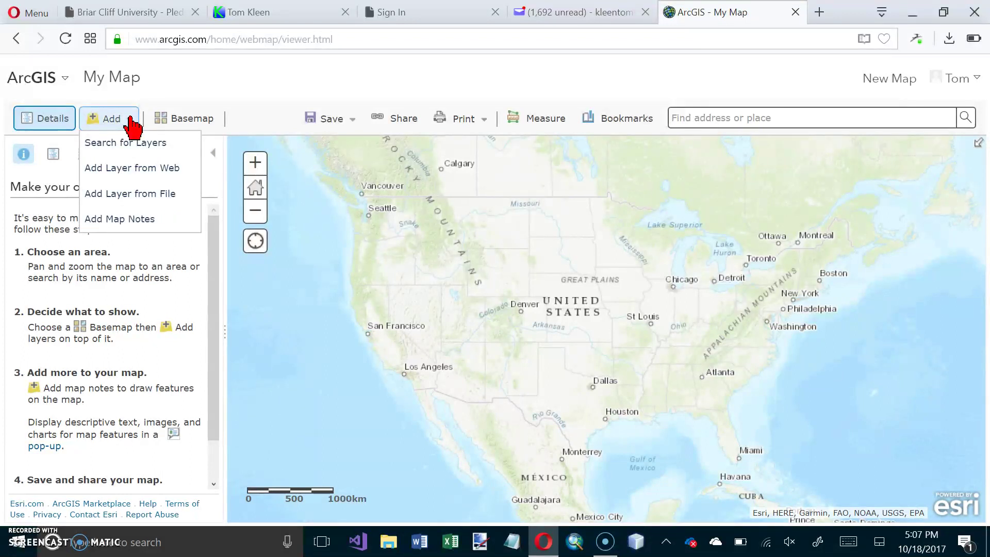
pyautogui.click(123, 196)
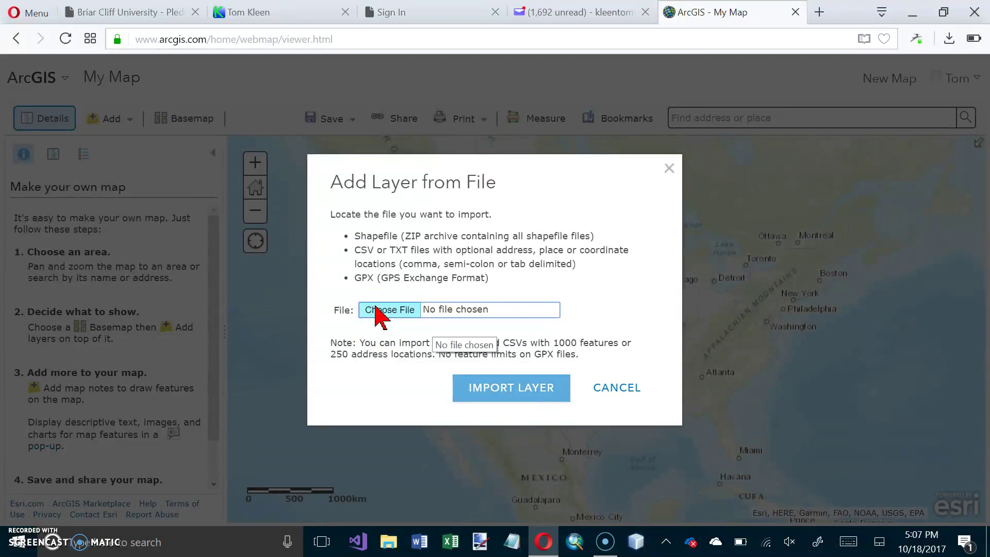
pyautogui.click(376, 312)
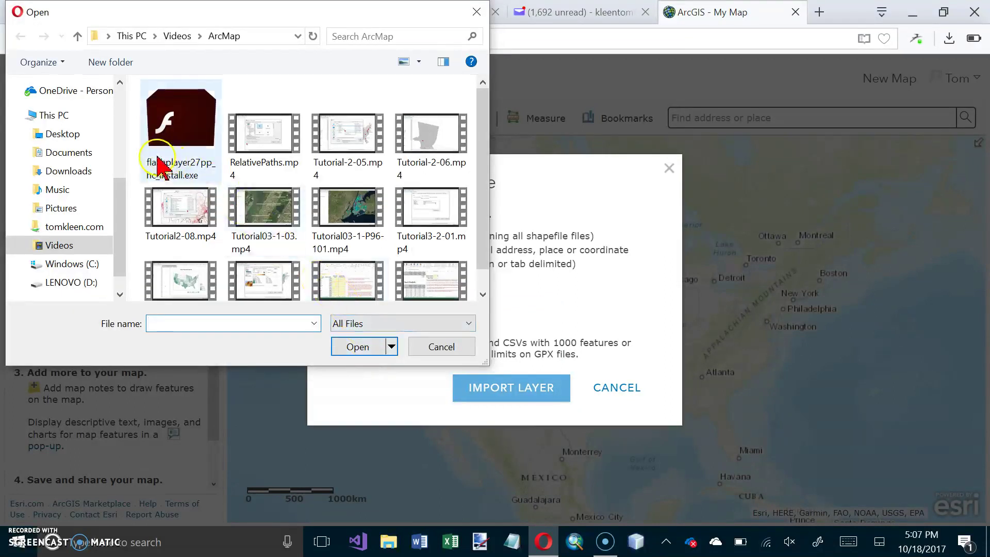
# Pick PittsburghSchools.csv from C:\EsriPress\GIST1\Data\DataFiles.
pyautogui.click(63, 263)
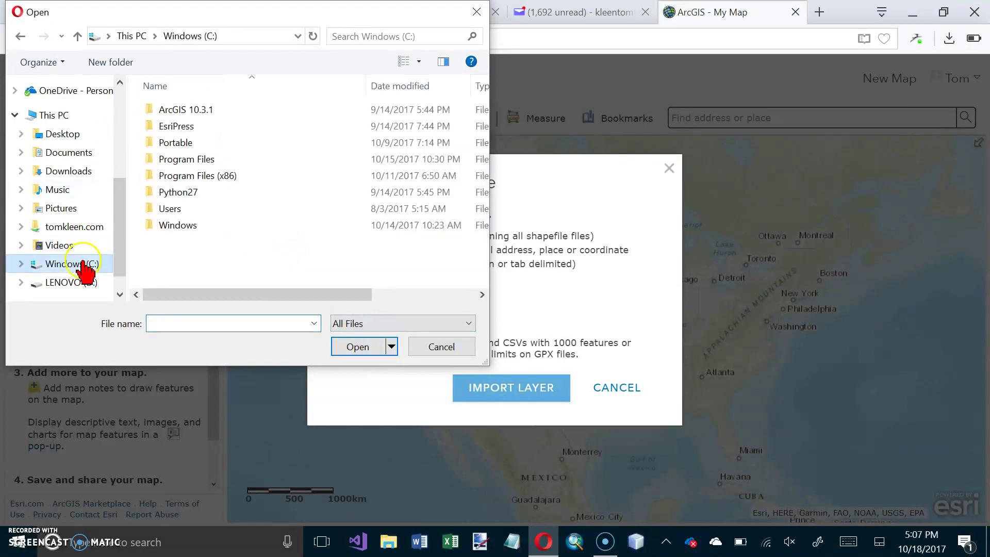
pyautogui.doubleClick(181, 125)
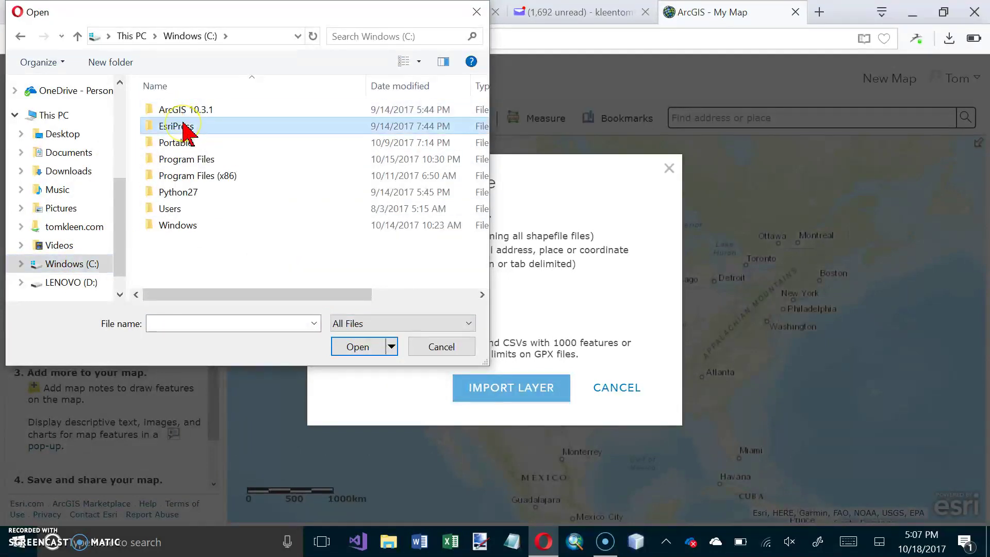
pyautogui.doubleClick(171, 110)
pyautogui.click(169, 109)
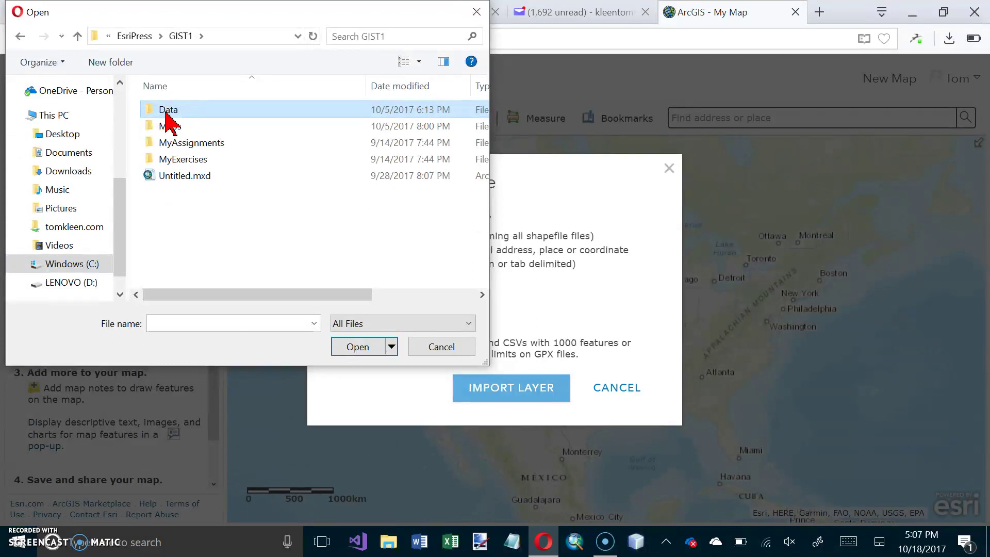
pyautogui.doubleClick(167, 111)
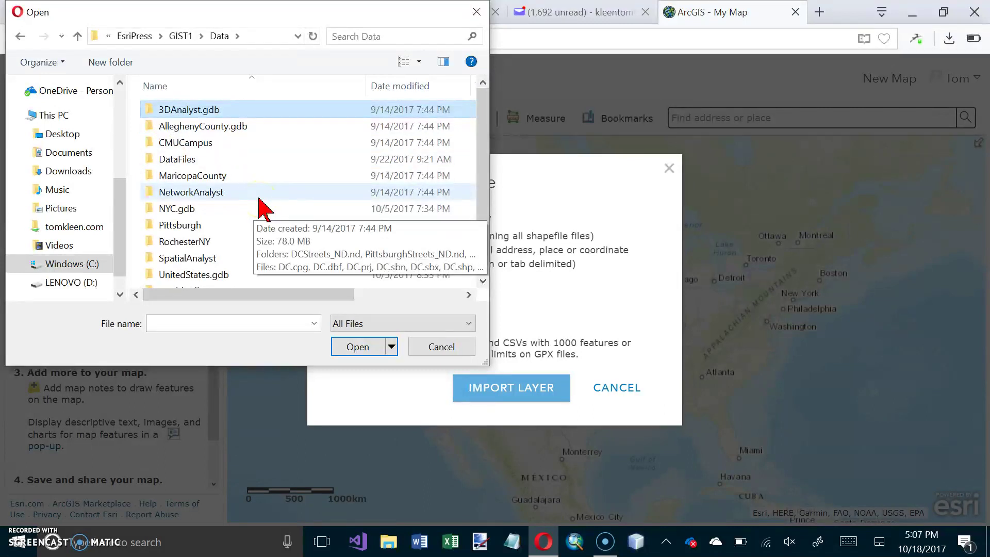
pyautogui.doubleClick(183, 161)
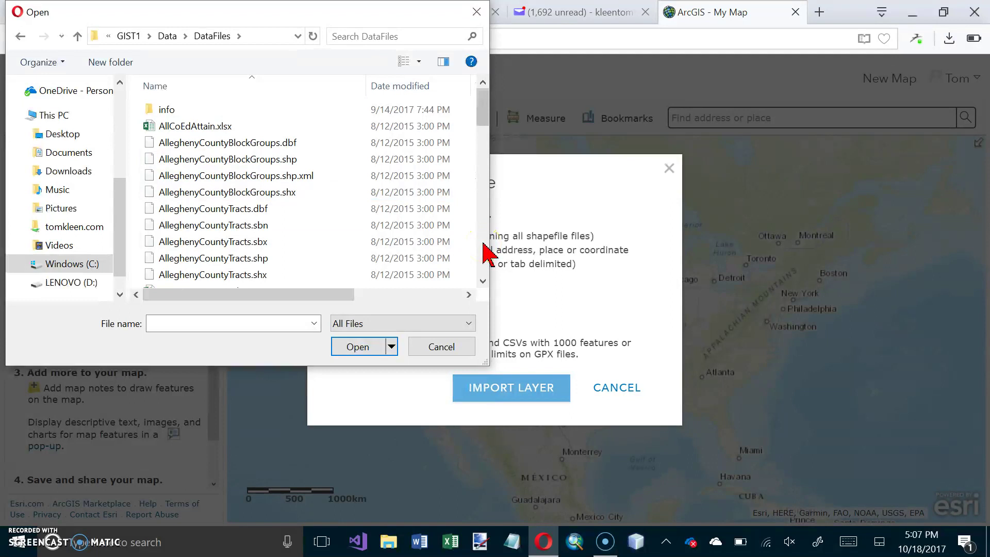
pyautogui.moveTo(488, 130); pyautogui.dragTo(484, 235)
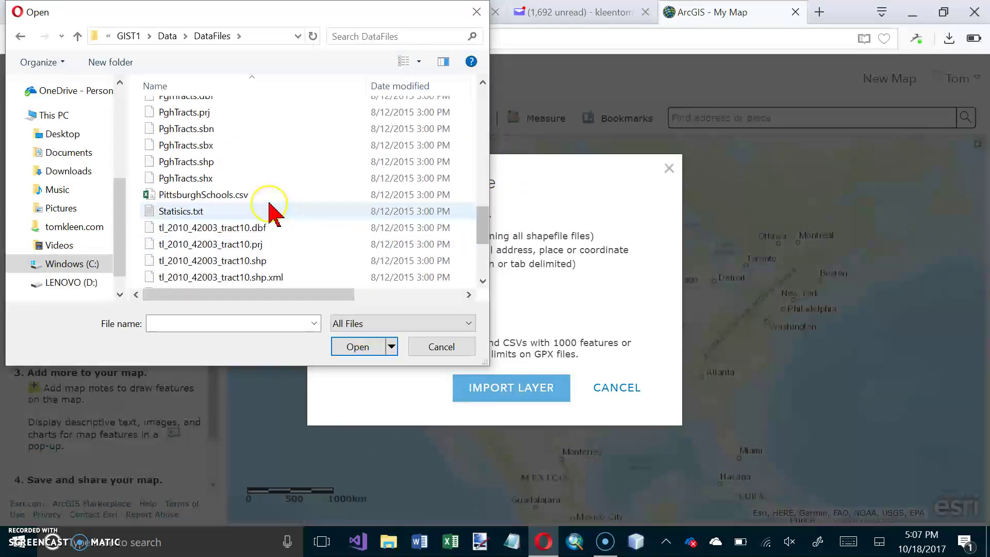
pyautogui.click(236, 198)
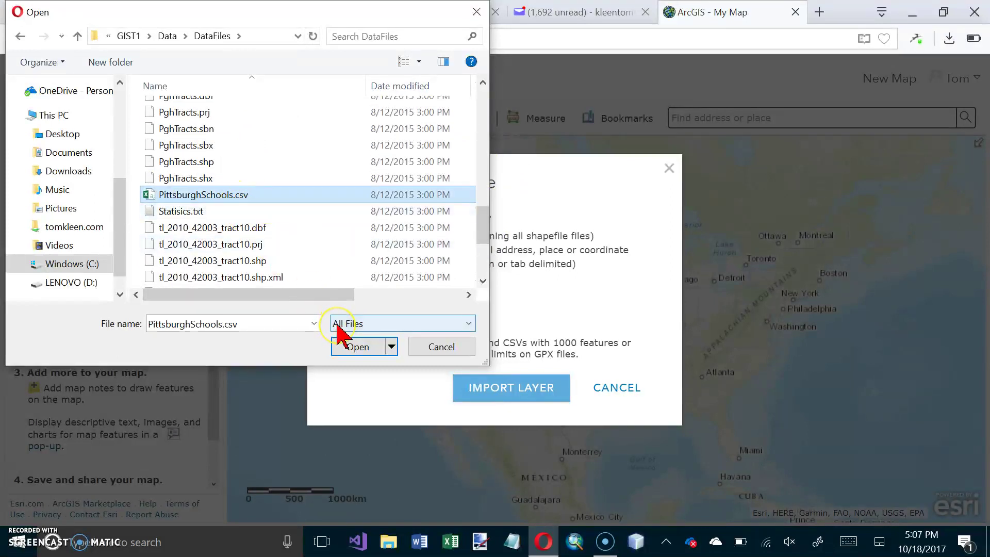
pyautogui.click(362, 348)
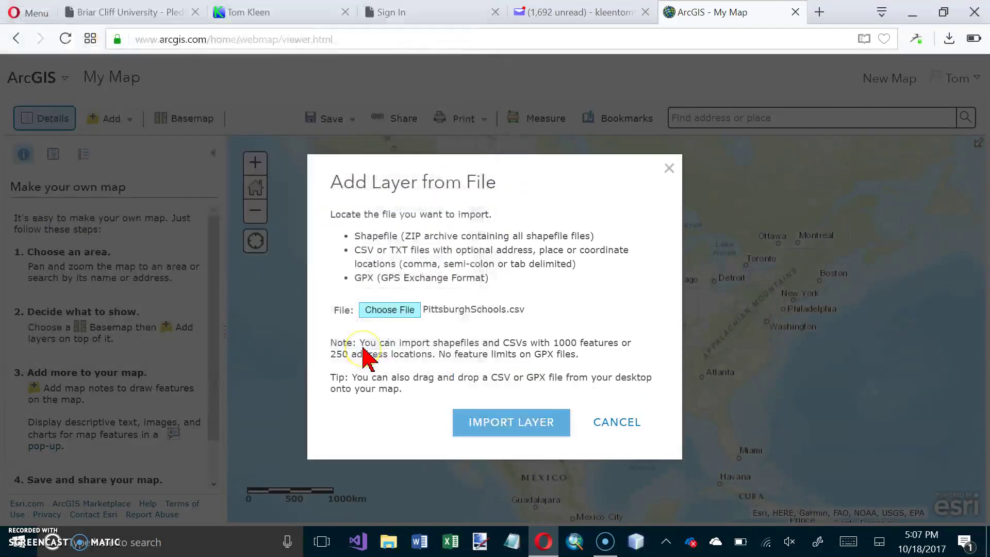
# Import PittsburghSchools.csv as a layer on the map.
pyautogui.click(525, 431)
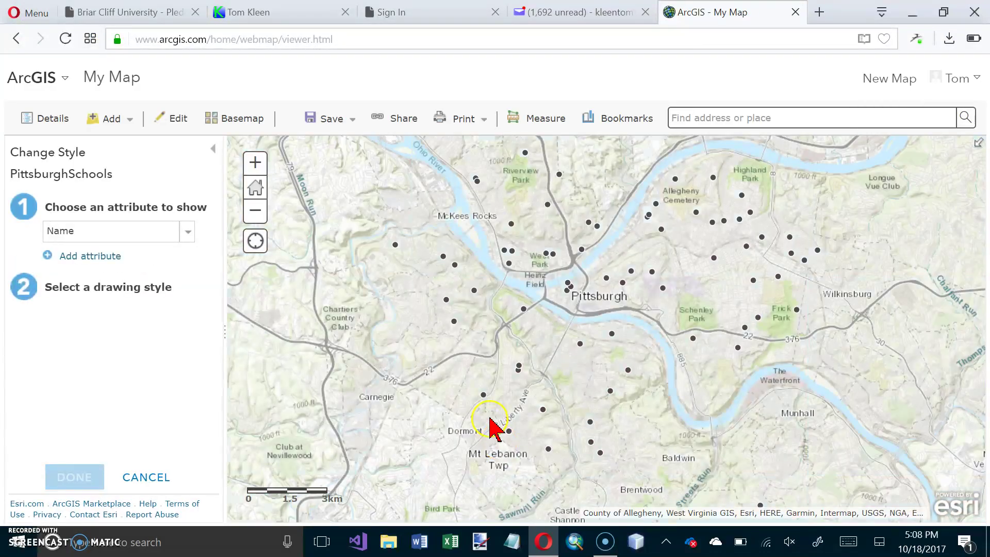
pyautogui.click(492, 419)
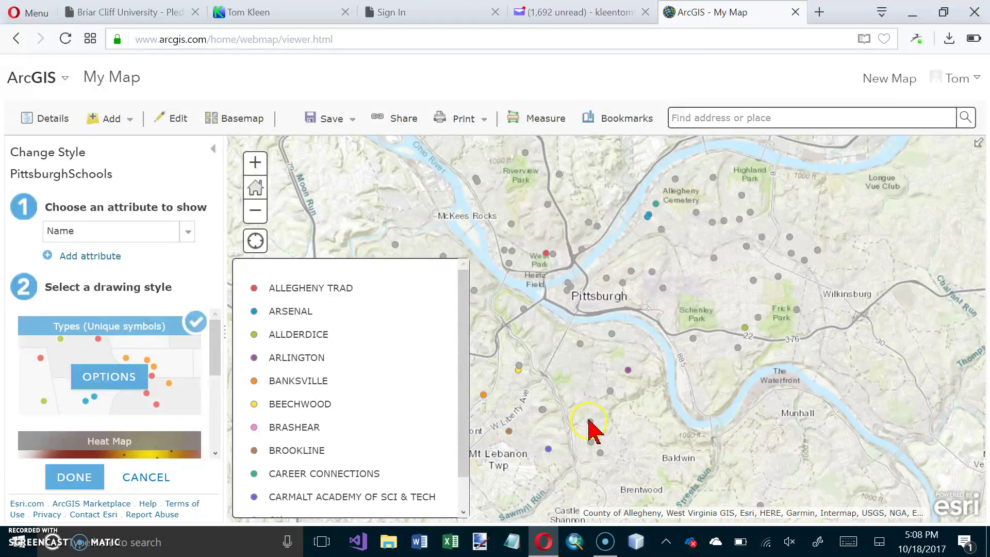
pyautogui.click(606, 391)
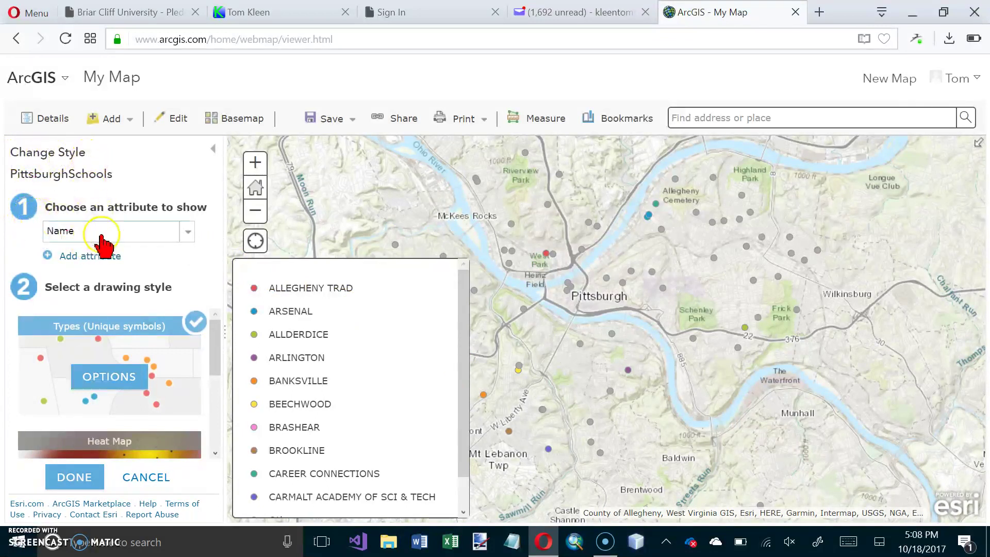
# Style the school points by Level using Types (Unique symbols).
pyautogui.click(189, 240)
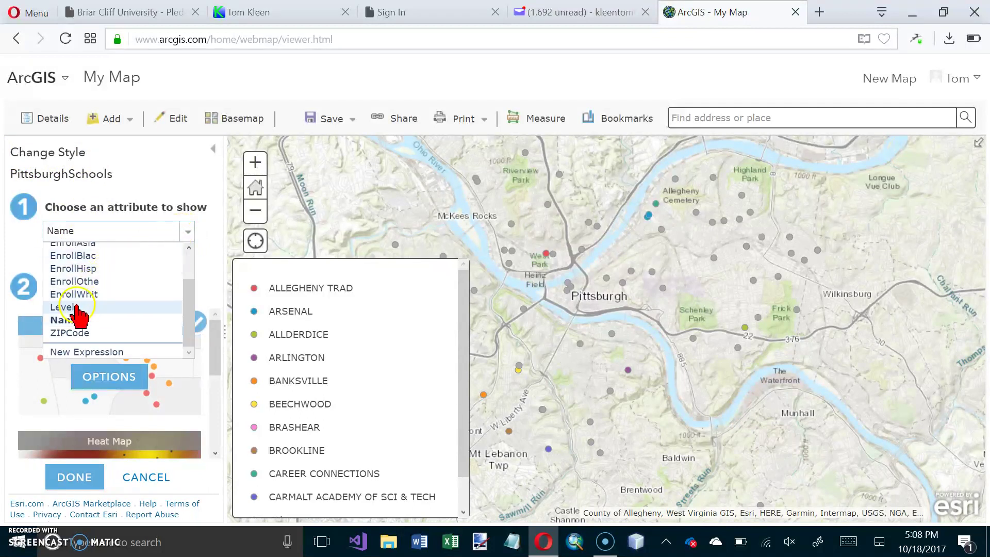
pyautogui.click(79, 307)
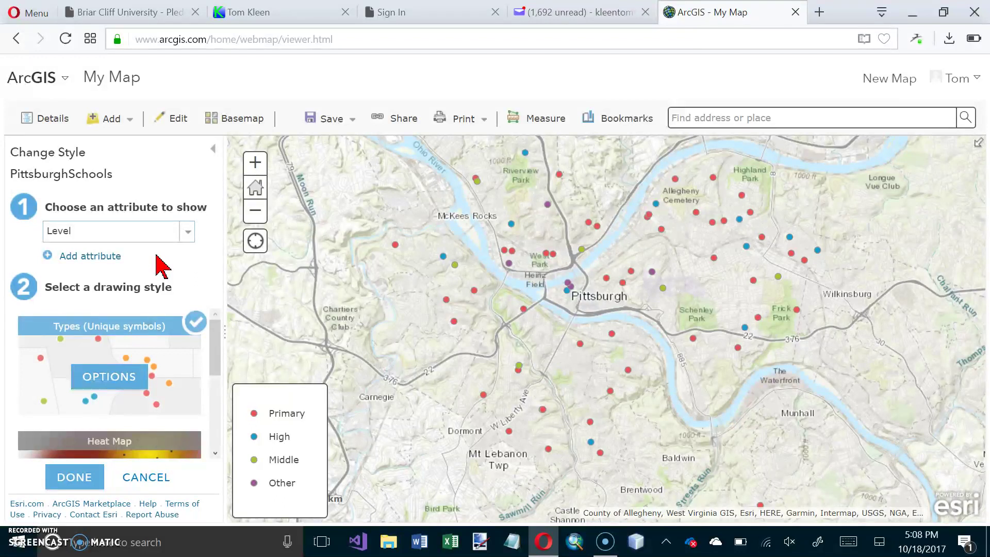
pyautogui.click(656, 239)
# Finish the Level styling, then Save As with title 'Pittsburgh Schools' followed by the author's name.
pyautogui.click(76, 477)
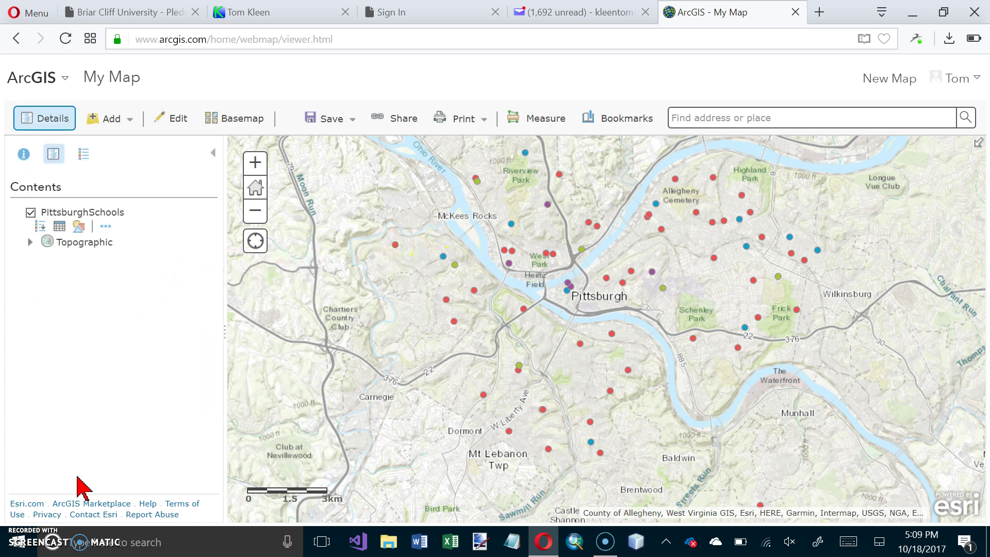
pyautogui.click(78, 473)
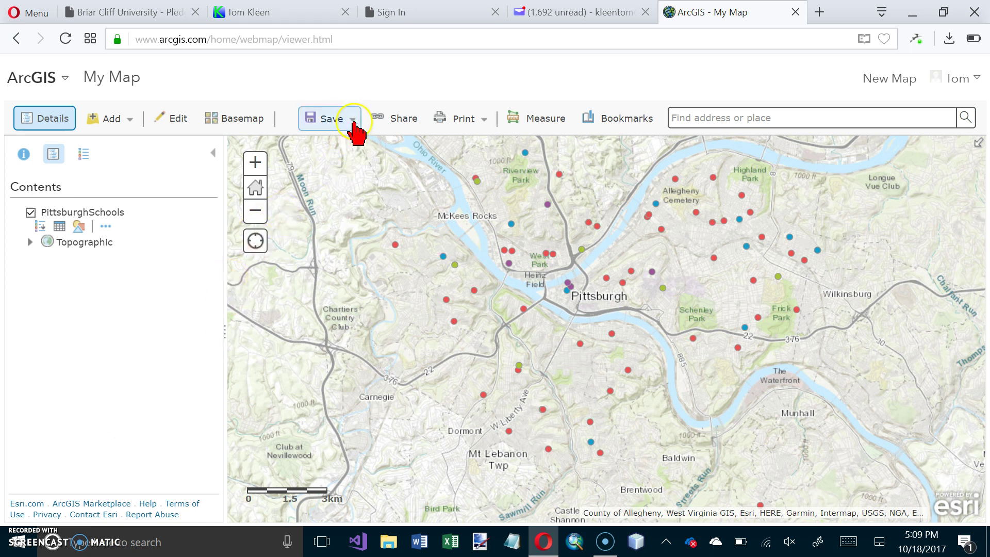
pyautogui.click(352, 121)
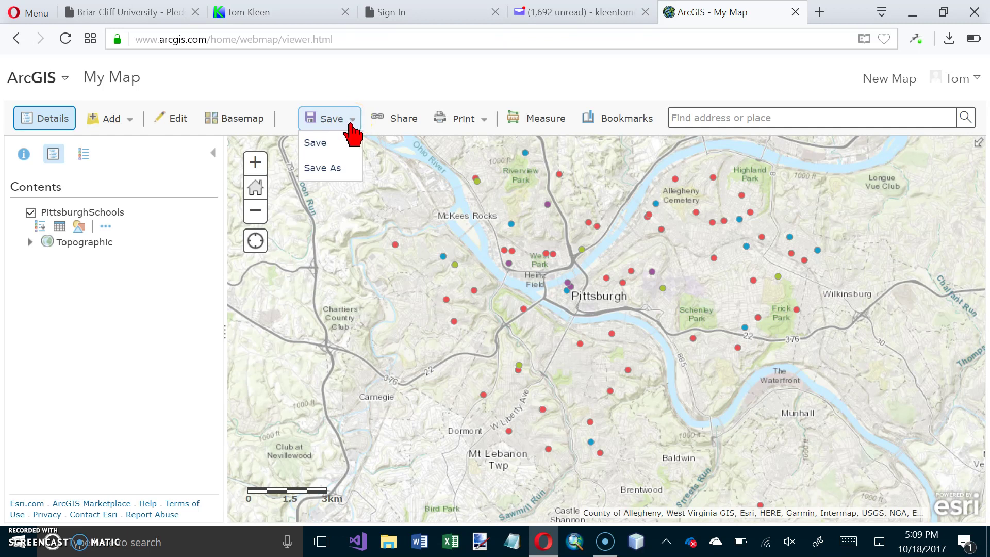
pyautogui.click(318, 167)
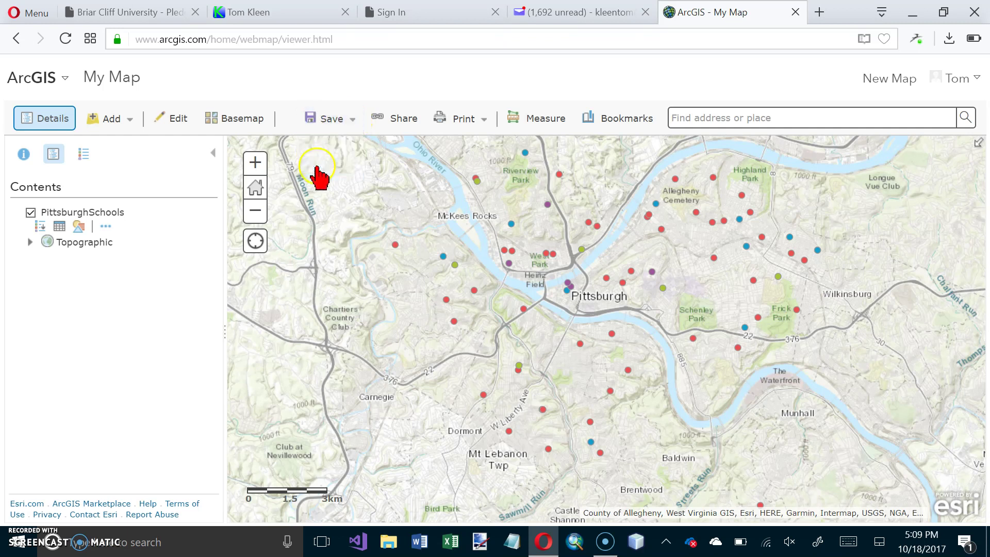
pyautogui.click(473, 263)
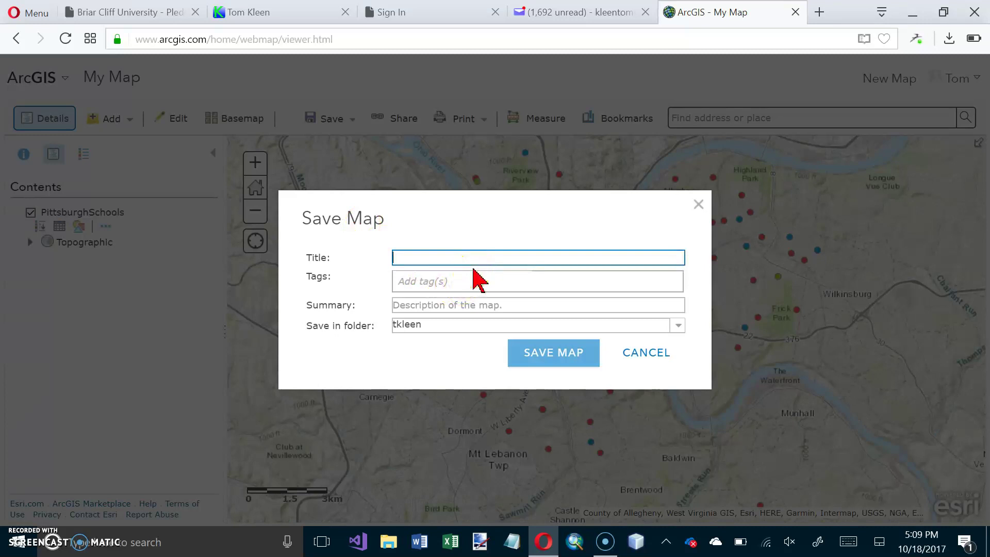
pyautogui.click(481, 259)
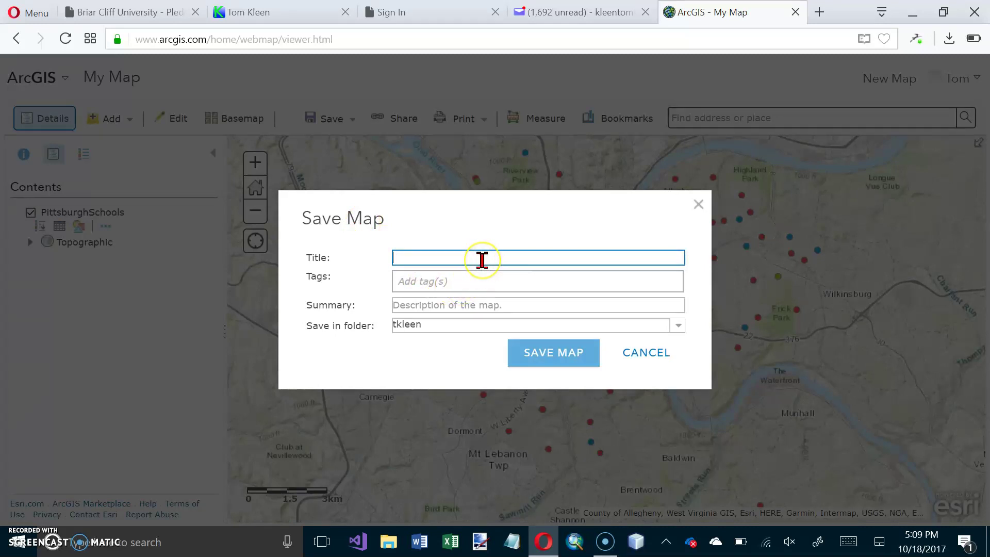
pyautogui.write('Pitt')
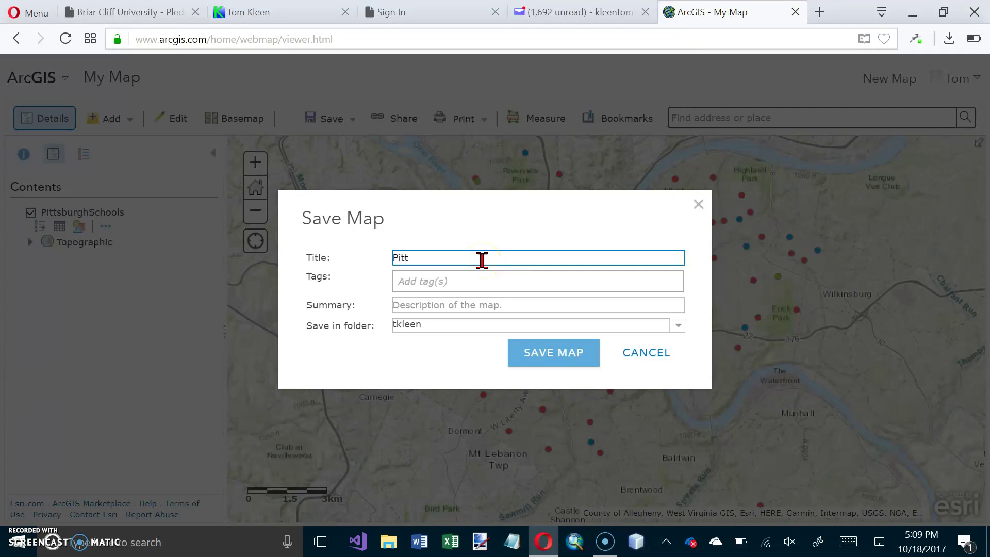
pyautogui.write('sburgh Schools by')
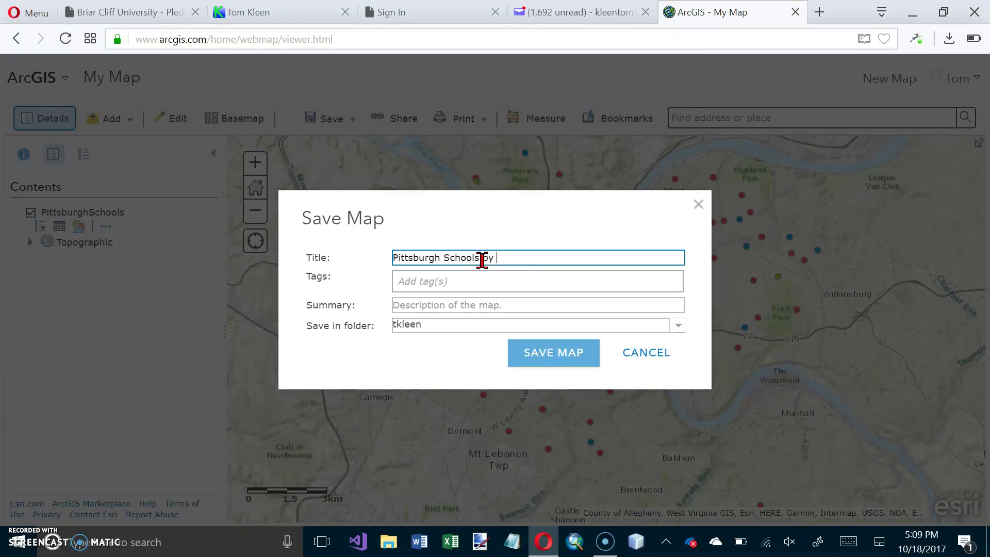
pyautogui.write(' Tom Kleen')
# Tag the map Pittsburgh, Schools and Neighborhoods.
pyautogui.click(458, 281)
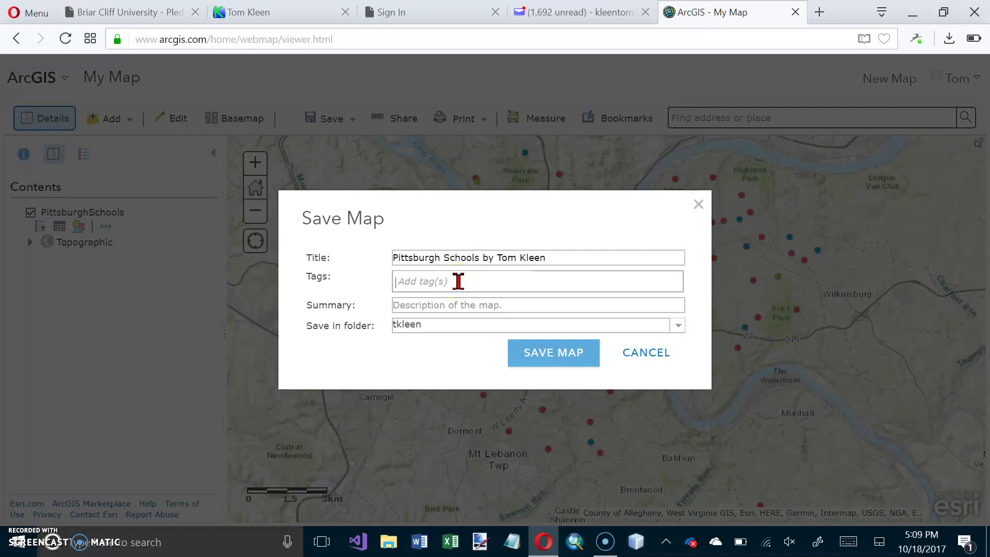
pyautogui.write('Pittsburth')
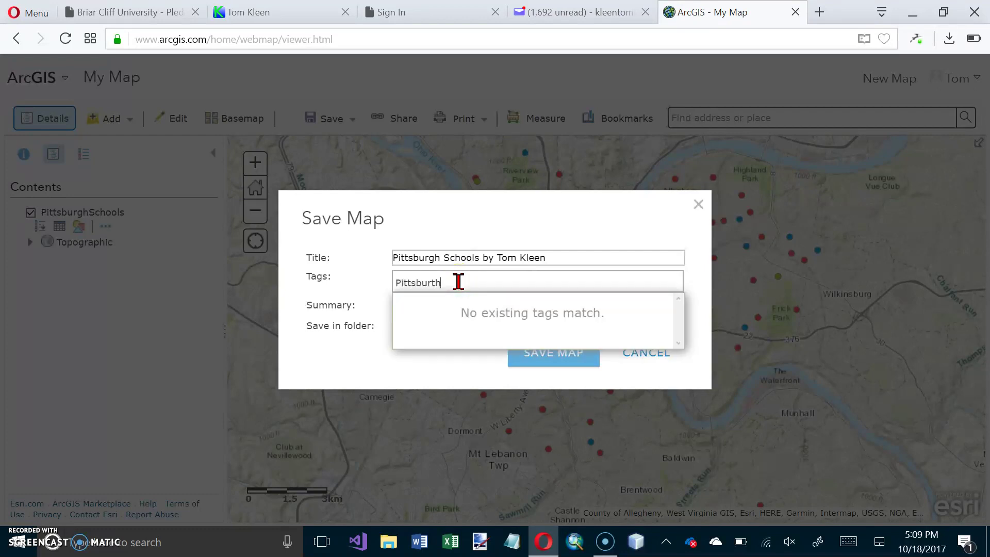
pyautogui.press('BackSpace')
pyautogui.press('BackSpace')
pyautogui.write('gh')
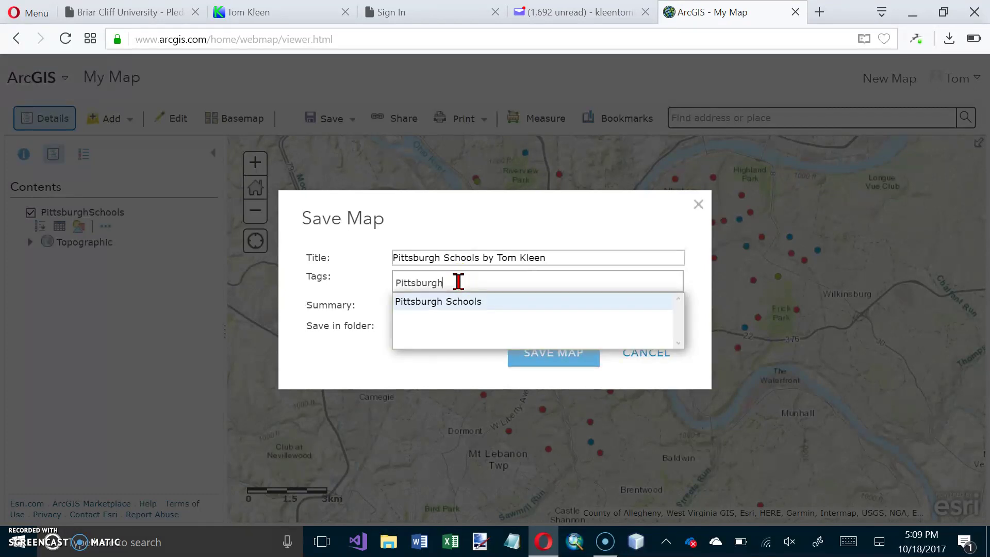
pyautogui.press('Return')
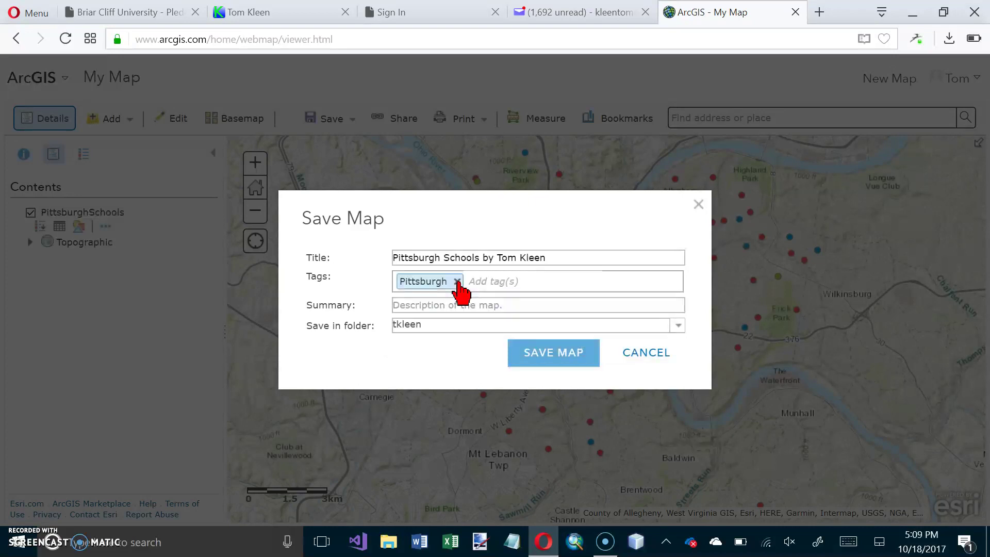
pyautogui.write('Schools')
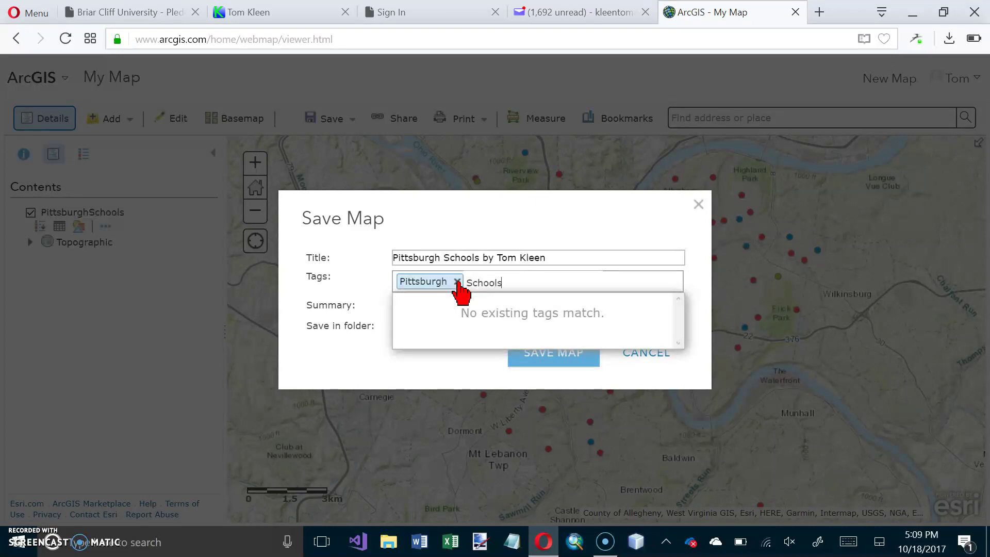
pyautogui.press('Return')
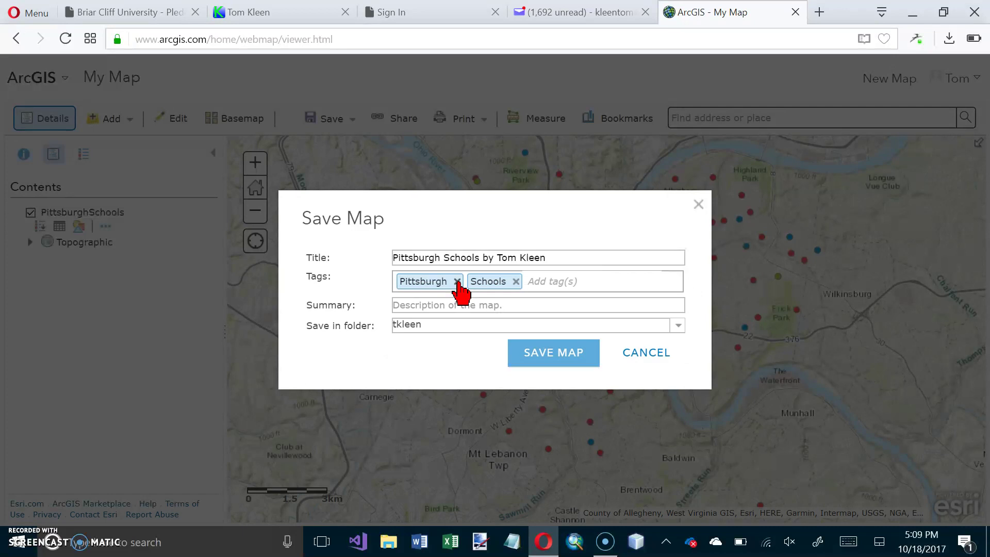
pyautogui.write('Neighb')
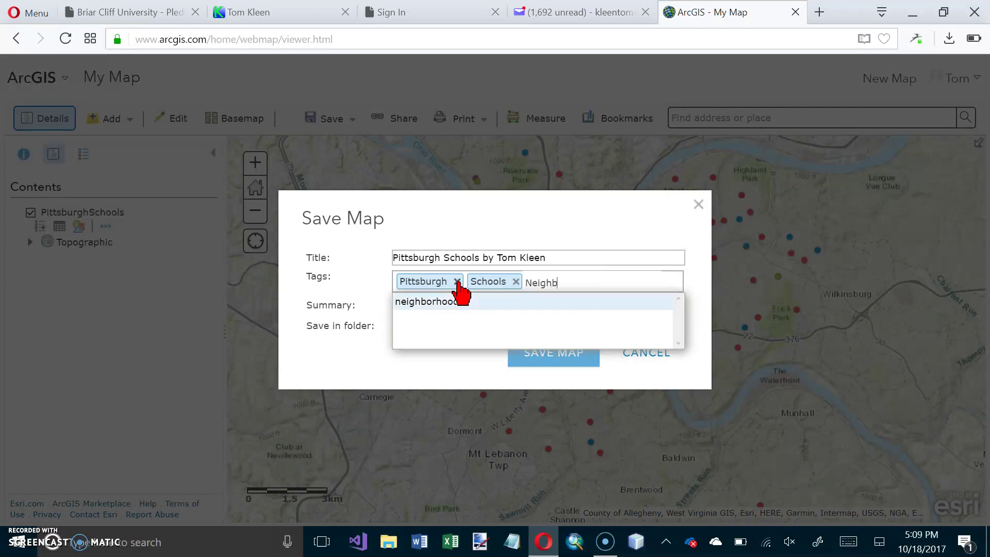
pyautogui.write('orhoods')
pyautogui.press('Return')
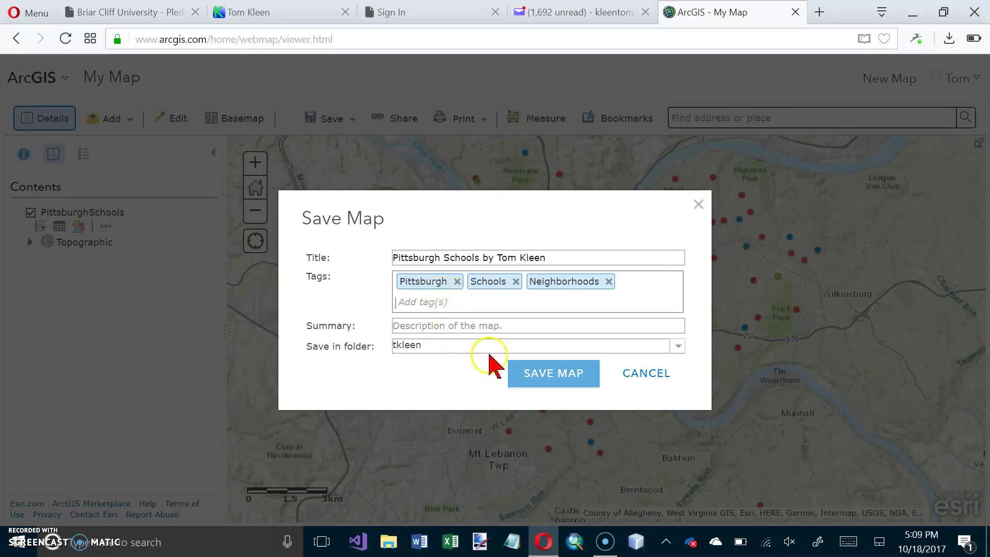
# Add the summary 'Pittsburgh public schools (2009) and neighborhood' and save in the current folder.
pyautogui.click(509, 327)
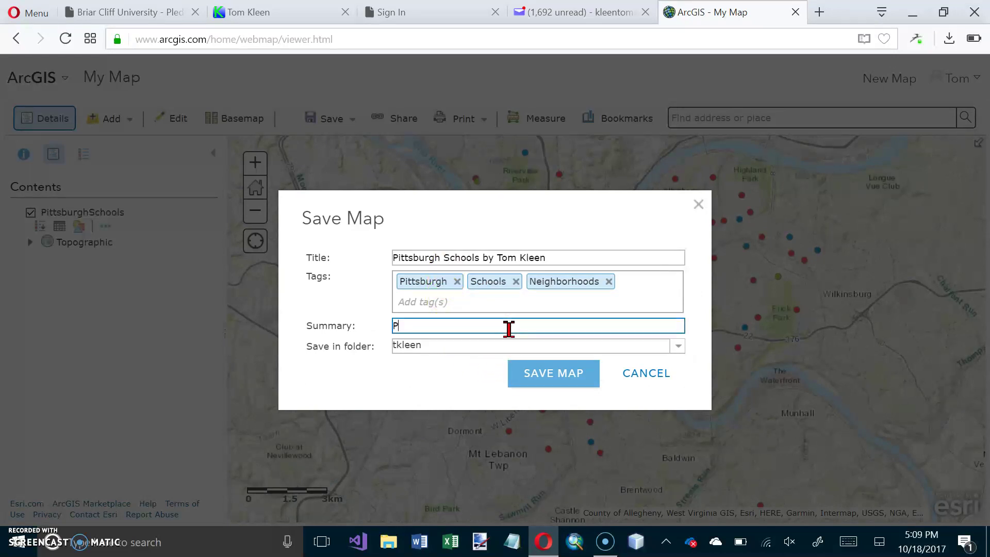
pyautogui.write('Pittsburgh public scho')
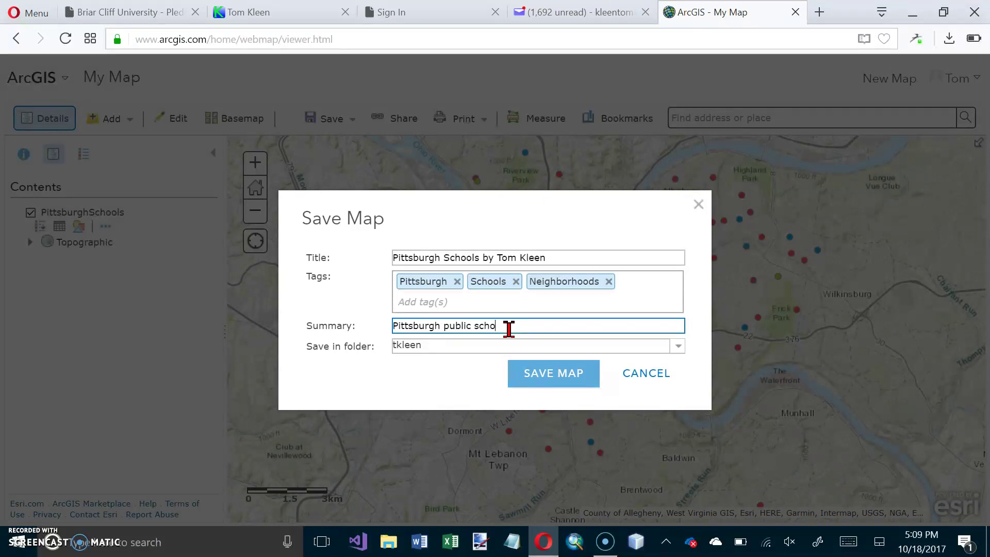
pyautogui.write('ols (2009) and neighborhoods')
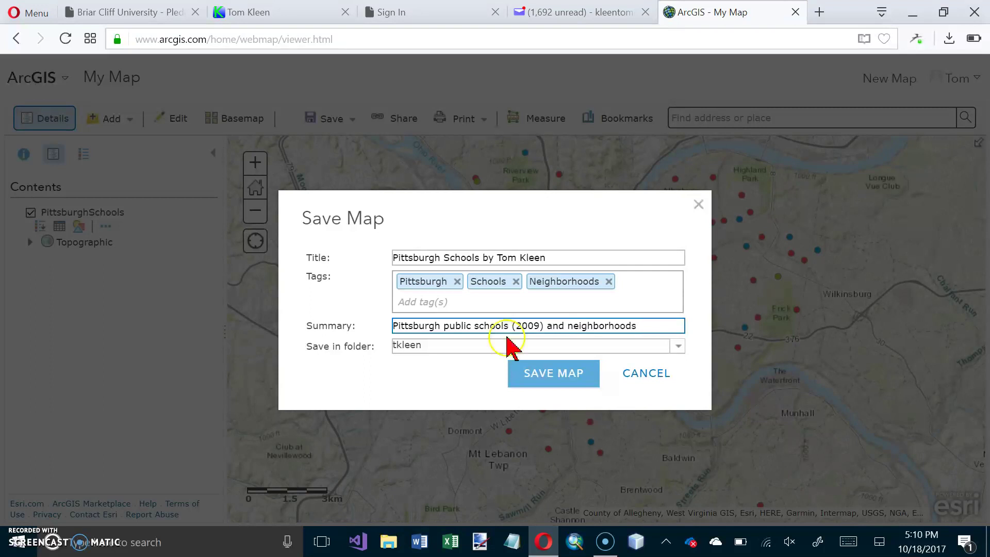
pyautogui.click(434, 350)
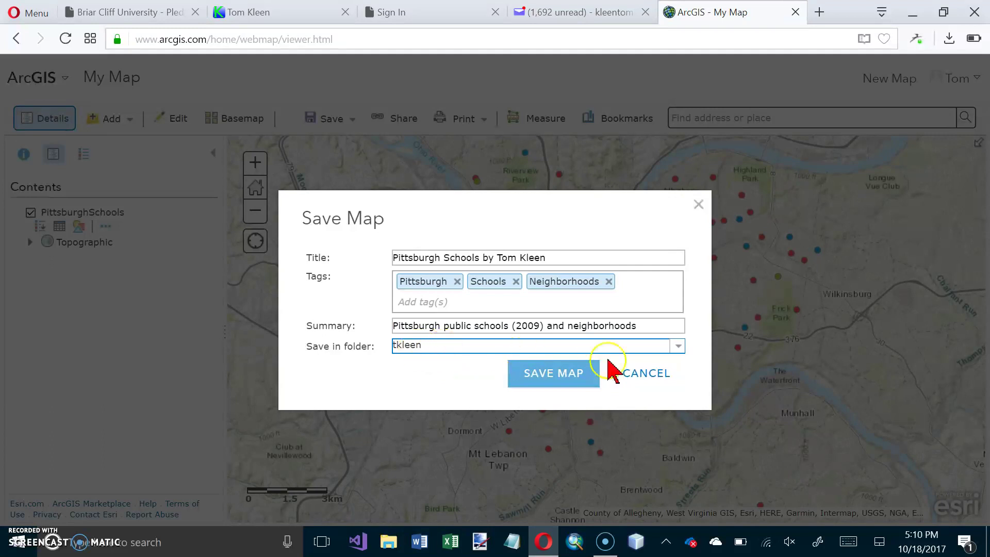
pyautogui.click(679, 347)
pyautogui.click(680, 348)
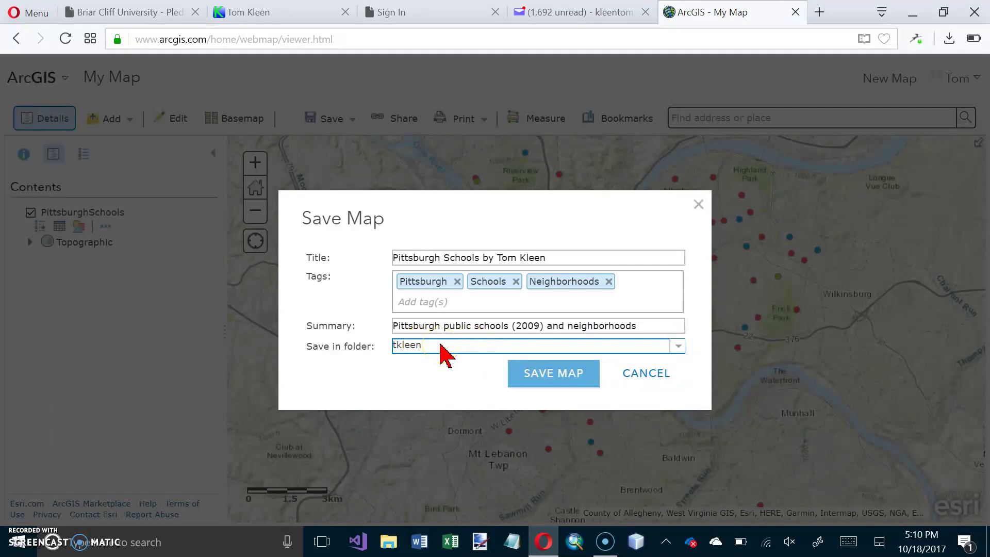
pyautogui.click(542, 375)
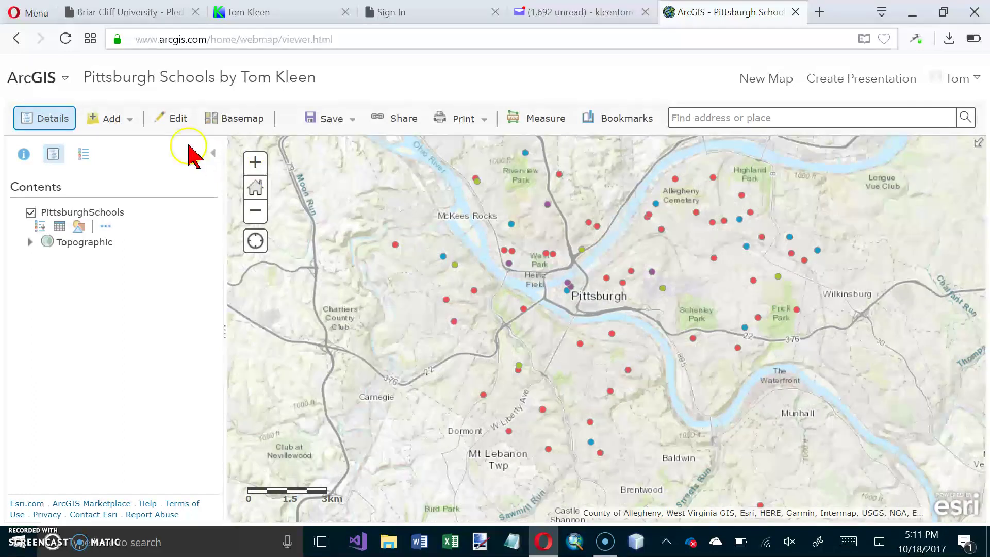
# Import Neighborhoods.zip from the DataFiles folder through Add Layer from File.
pyautogui.click(130, 121)
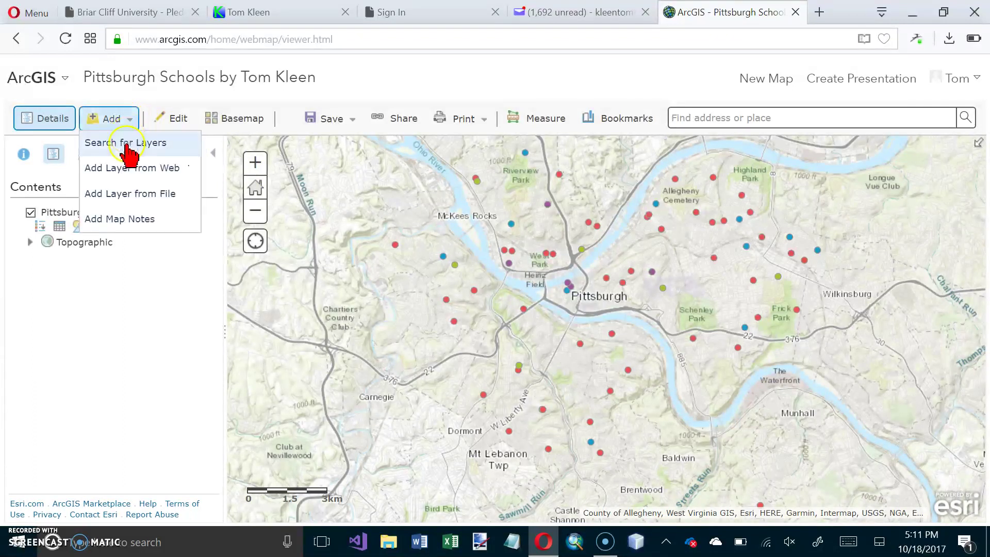
pyautogui.click(134, 195)
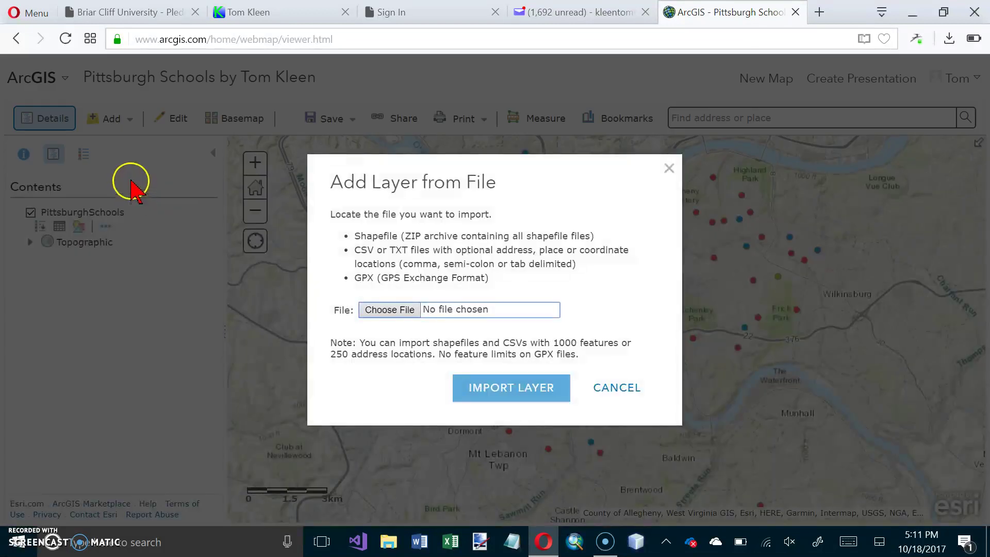
pyautogui.click(385, 312)
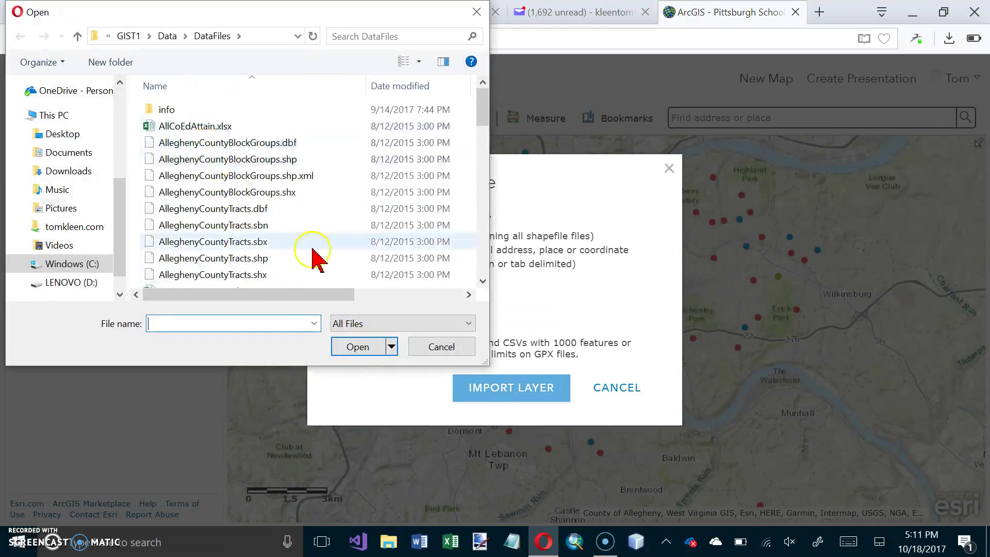
pyautogui.moveTo(486, 115); pyautogui.dragTo(481, 210)
pyautogui.click(216, 222)
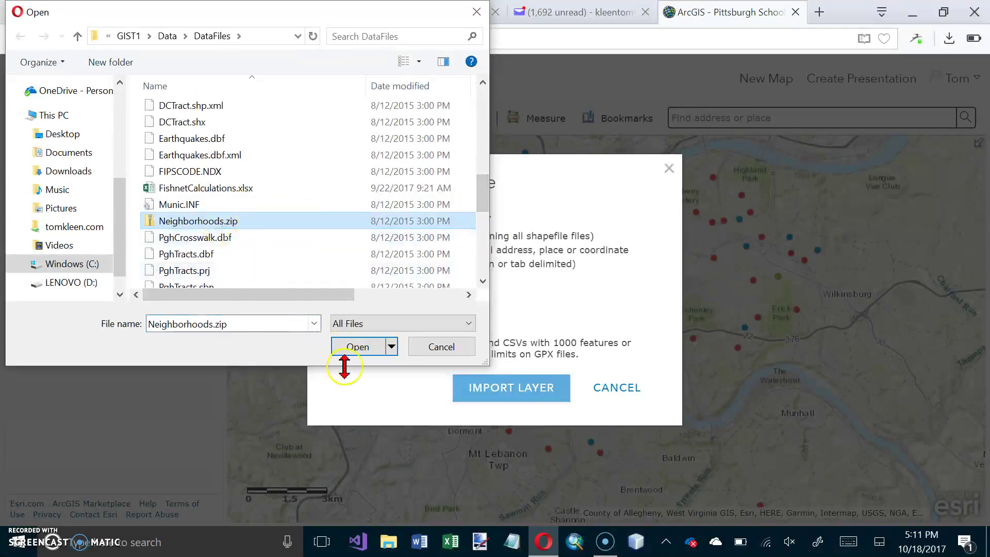
pyautogui.click(360, 347)
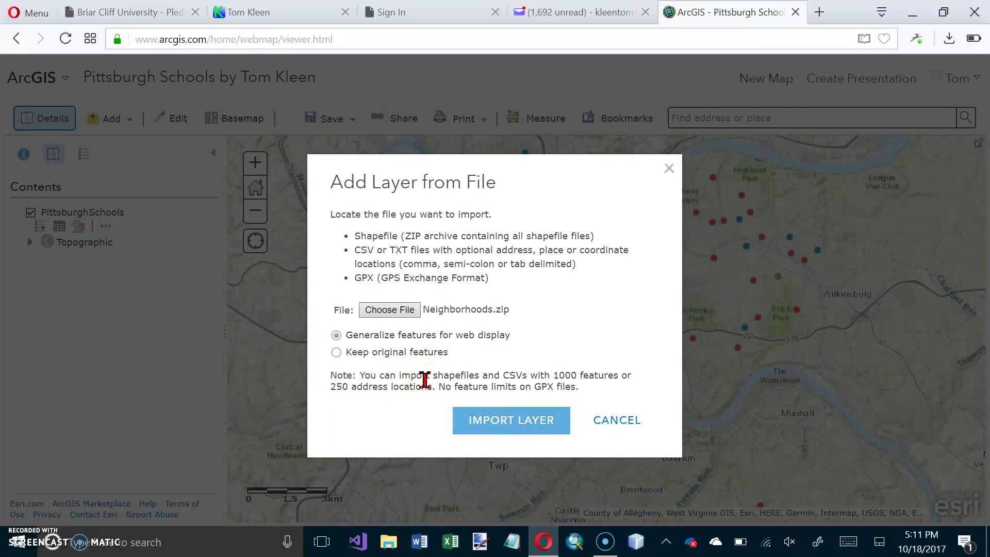
pyautogui.click(475, 425)
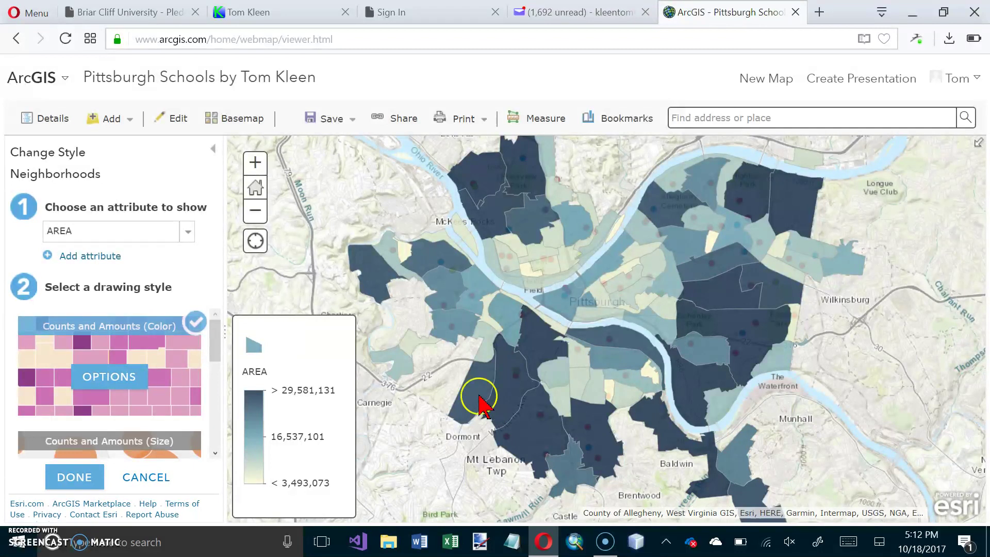
# Change the Neighborhoods style from AREA to Show location only with a single symbol.
pyautogui.click(185, 230)
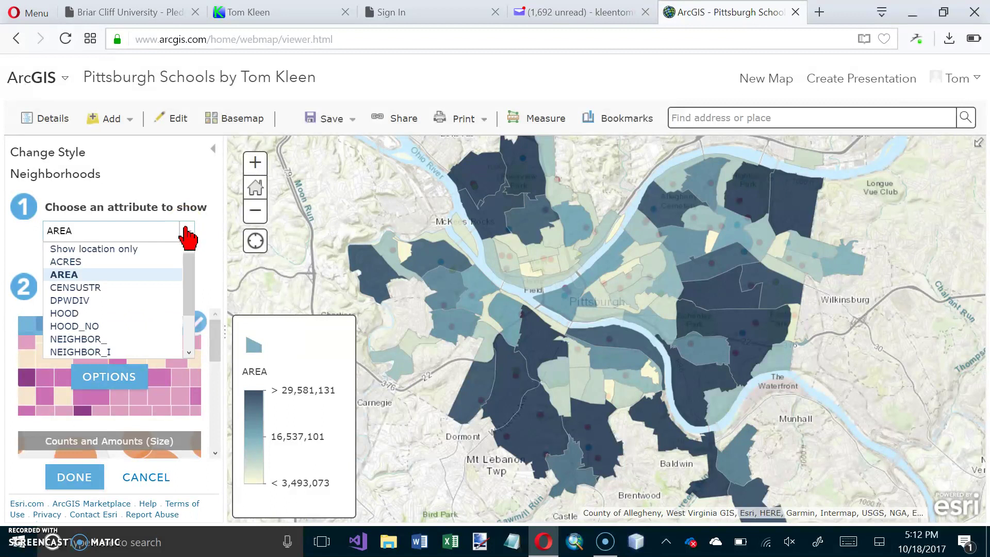
pyautogui.moveTo(187, 253)
pyautogui.mouseDown()
pyautogui.moveTo(184, 327)
pyautogui.moveTo(182, 254)
pyautogui.mouseUp()
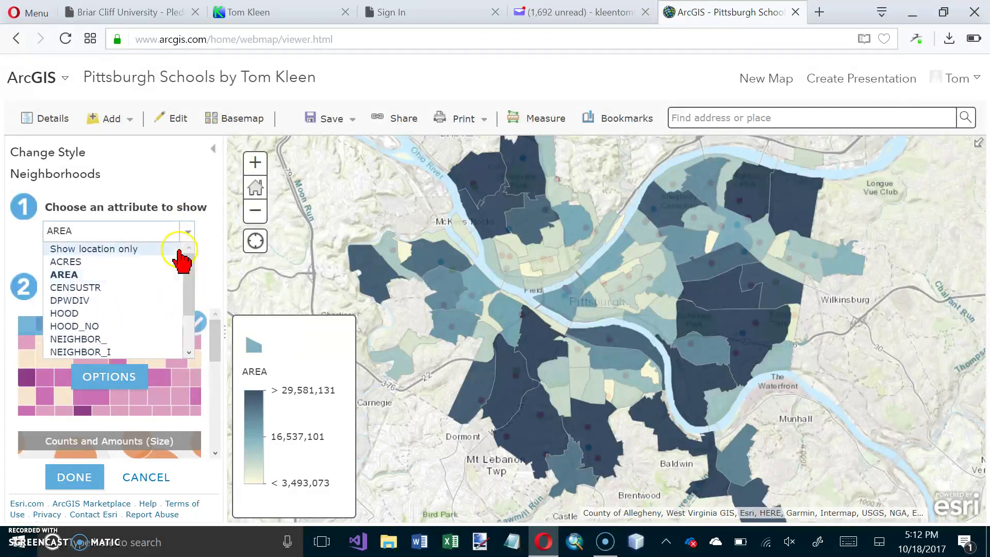
pyautogui.click(132, 251)
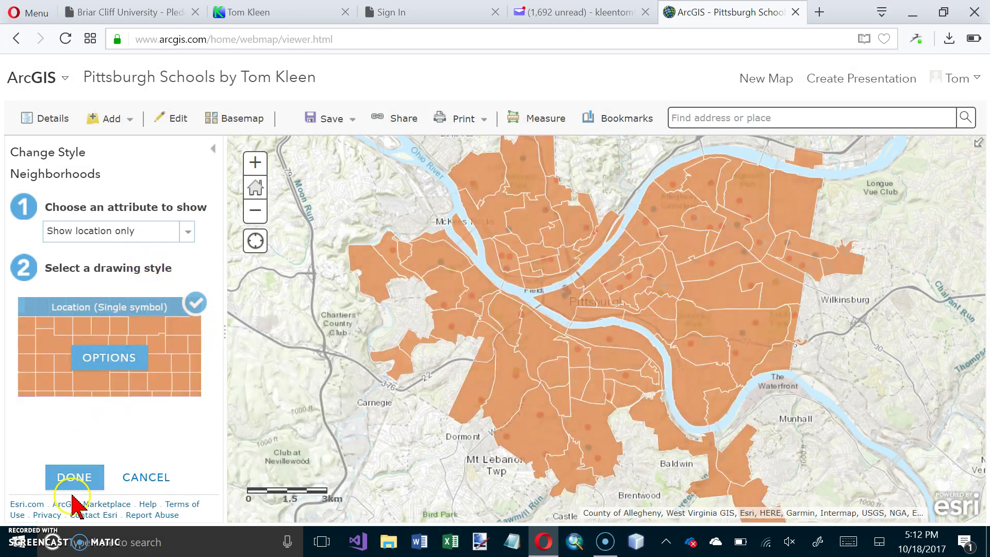
pyautogui.click(79, 479)
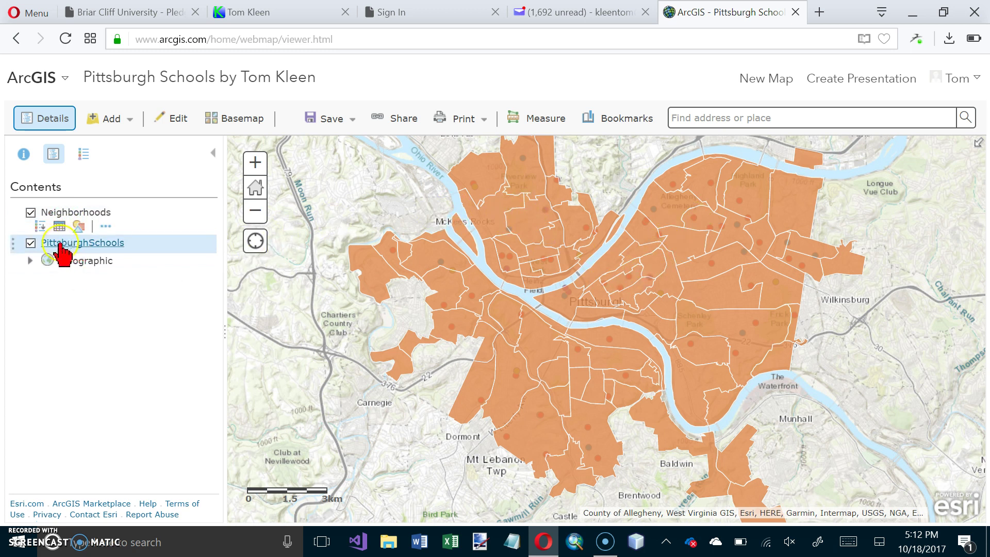
# Drag PittsburghSchools above Neighborhoods in the Contents list.
pyautogui.moveTo(16, 244); pyautogui.dragTo(14, 220)
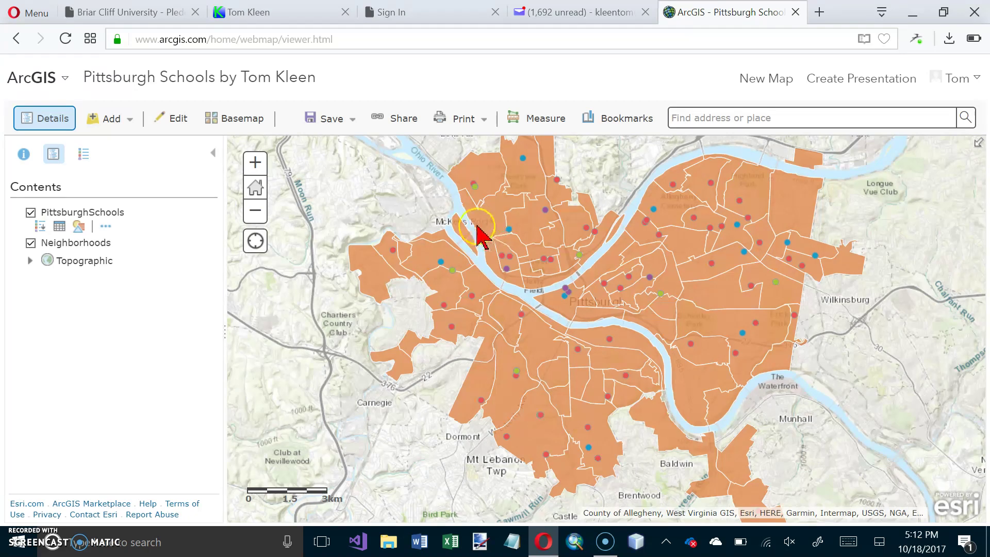
# Switch the map's basemap to Light Gray Canvas.
pyautogui.click(343, 206)
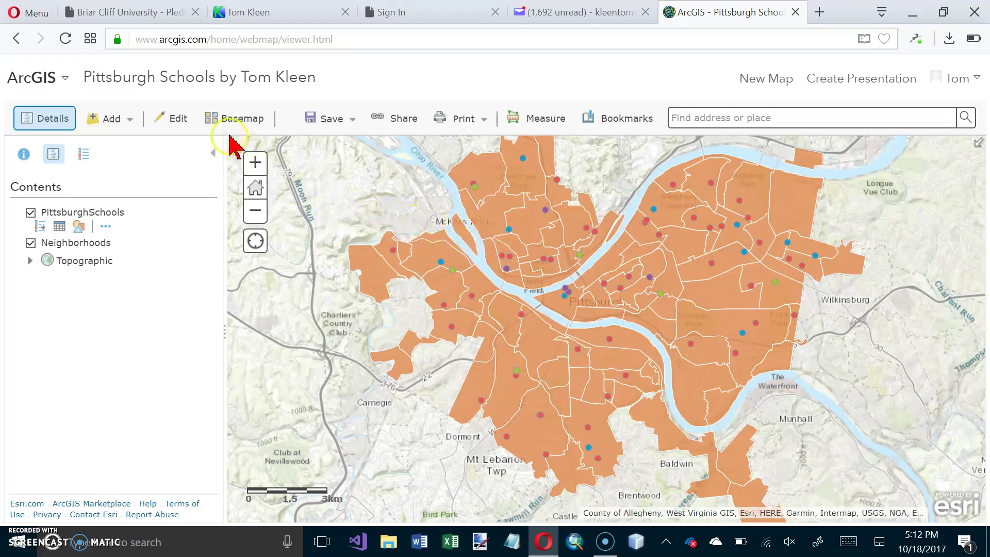
pyautogui.click(221, 121)
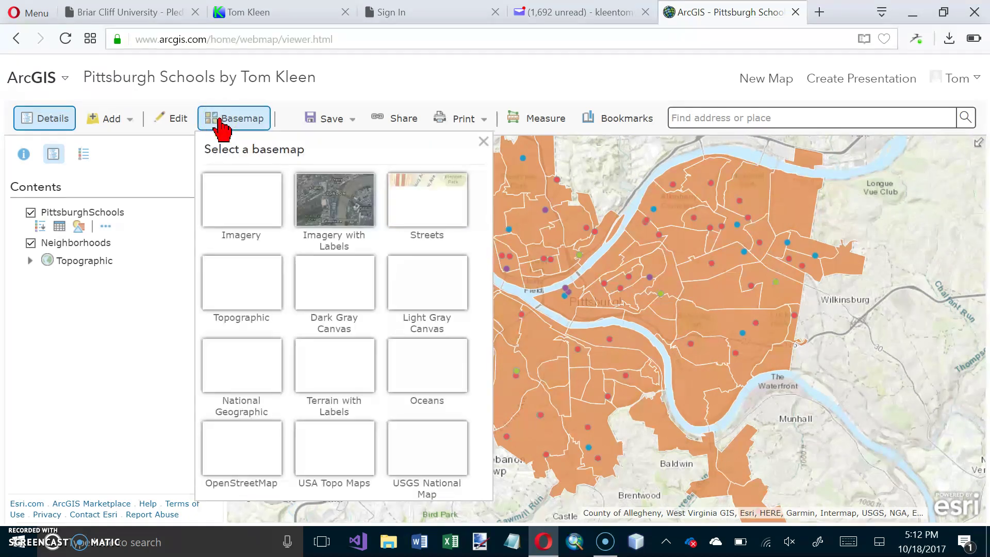
pyautogui.click(337, 238)
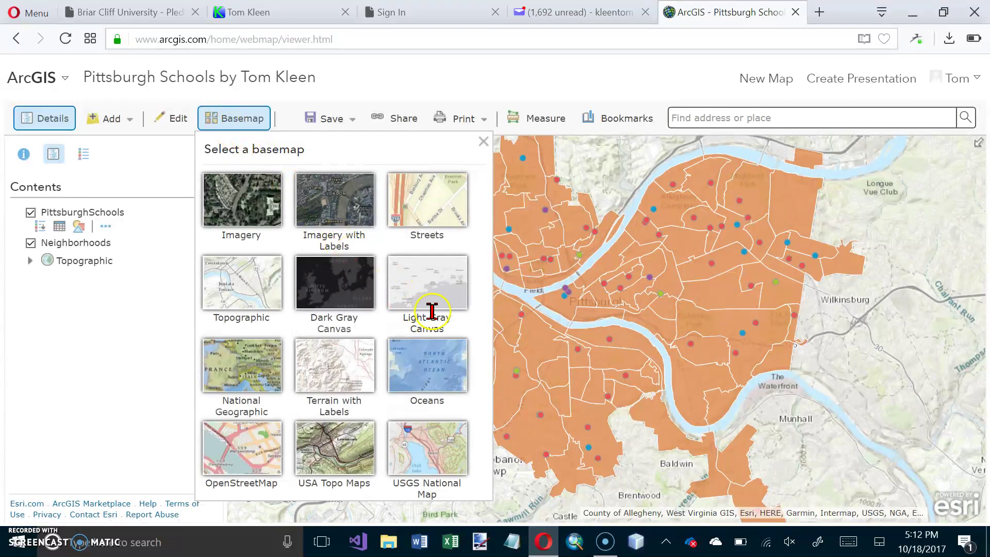
pyautogui.click(433, 295)
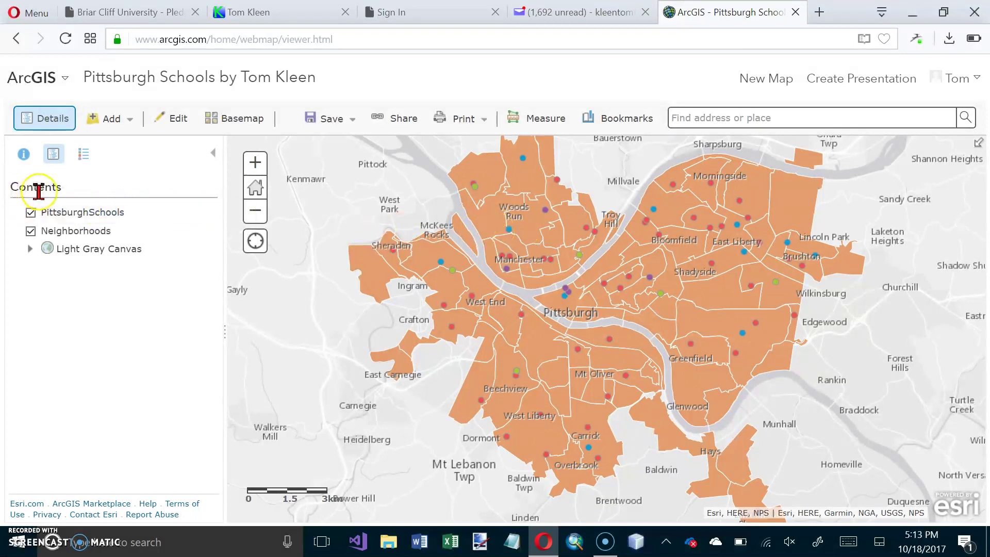
# Insert 'Public' into the PittsburghSchools layer name so it reads 'Pittsburgh Public Schools'.
pyautogui.click(64, 192)
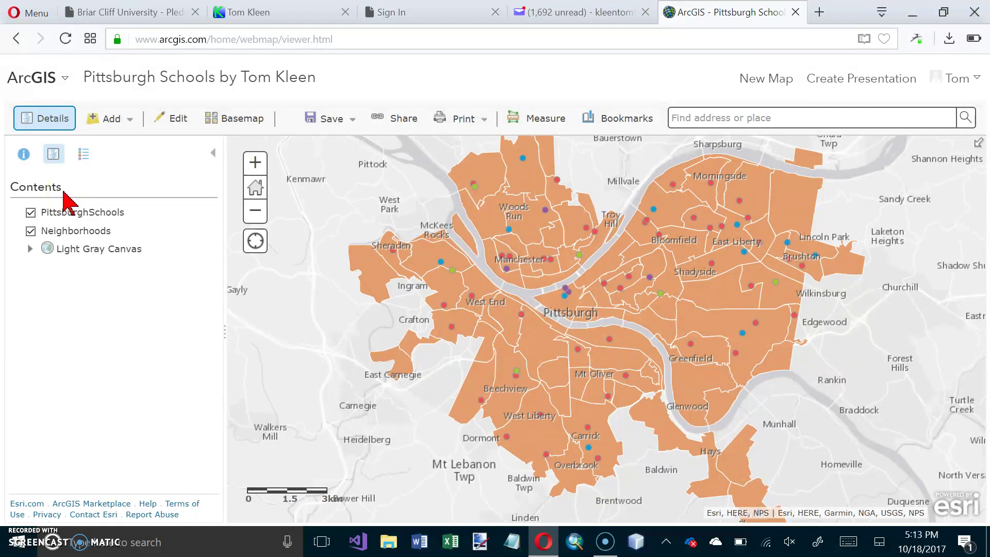
pyautogui.click(101, 211)
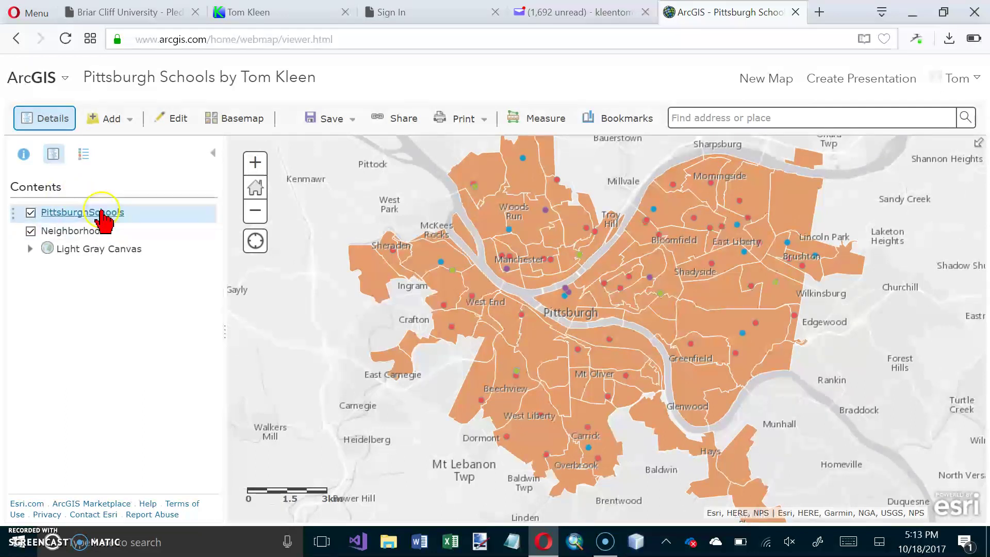
pyautogui.click(162, 317)
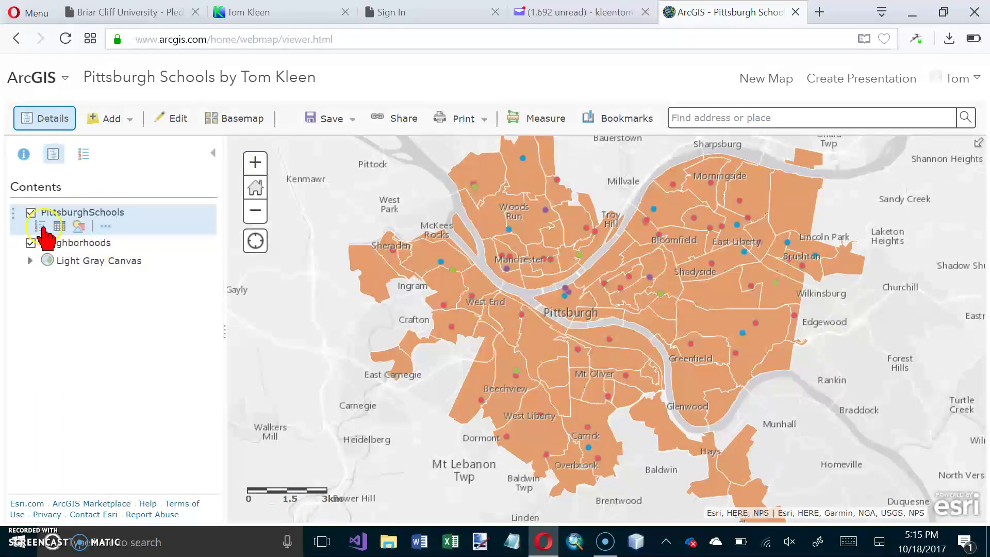
pyautogui.click(105, 227)
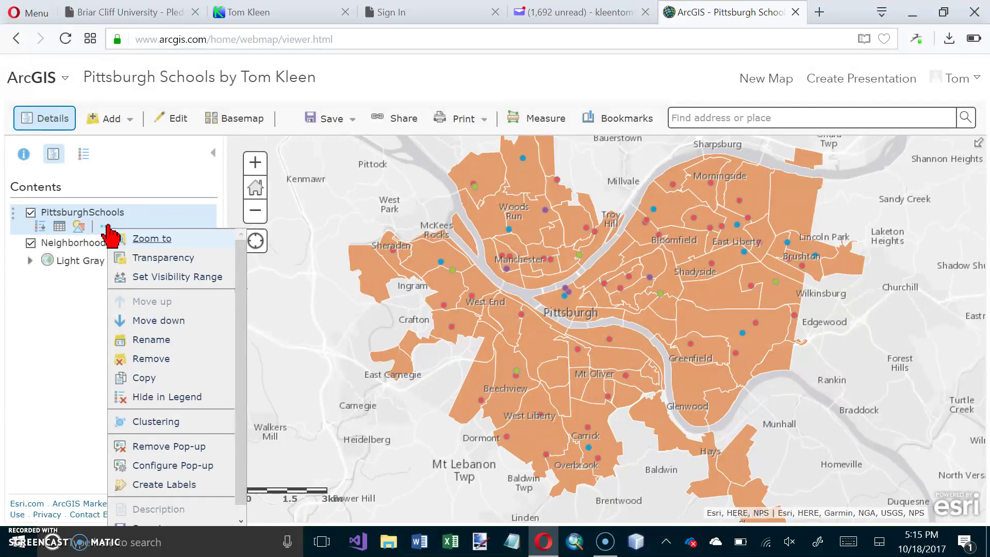
pyautogui.click(149, 341)
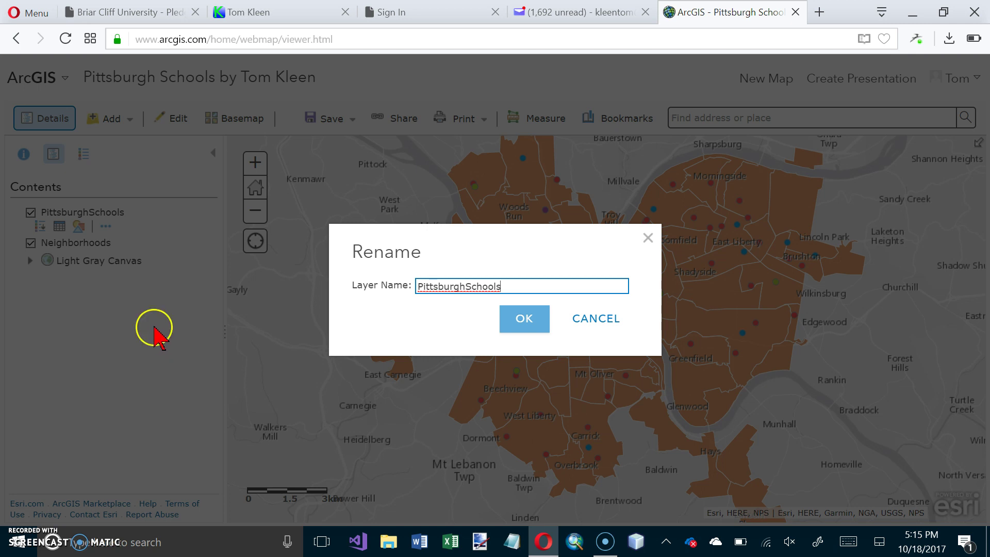
pyautogui.click(463, 288)
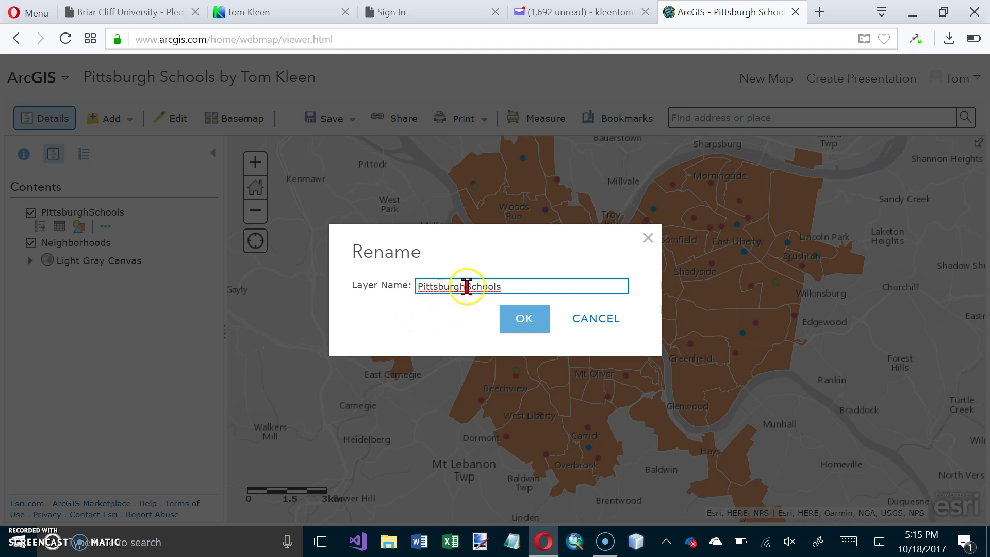
pyautogui.write('Public')
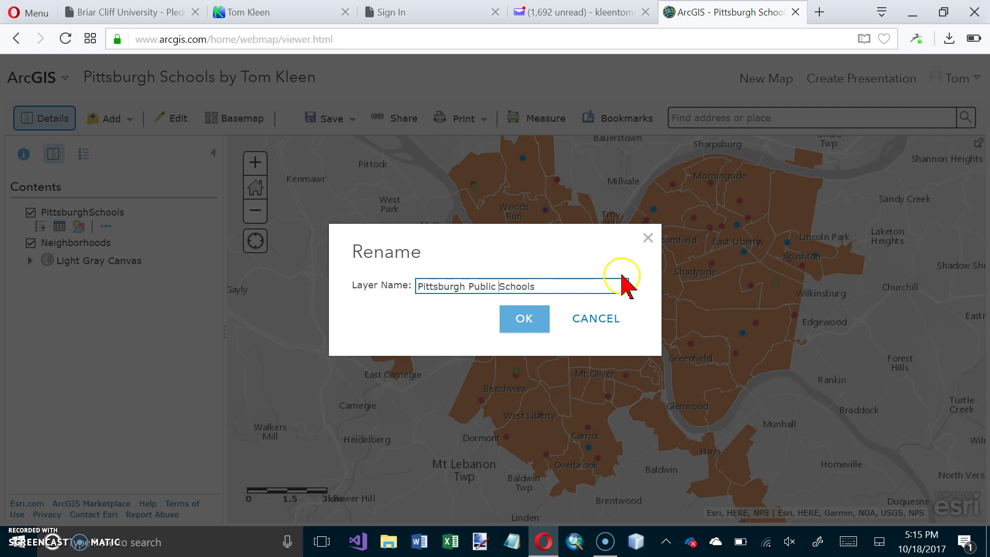
pyautogui.click(522, 320)
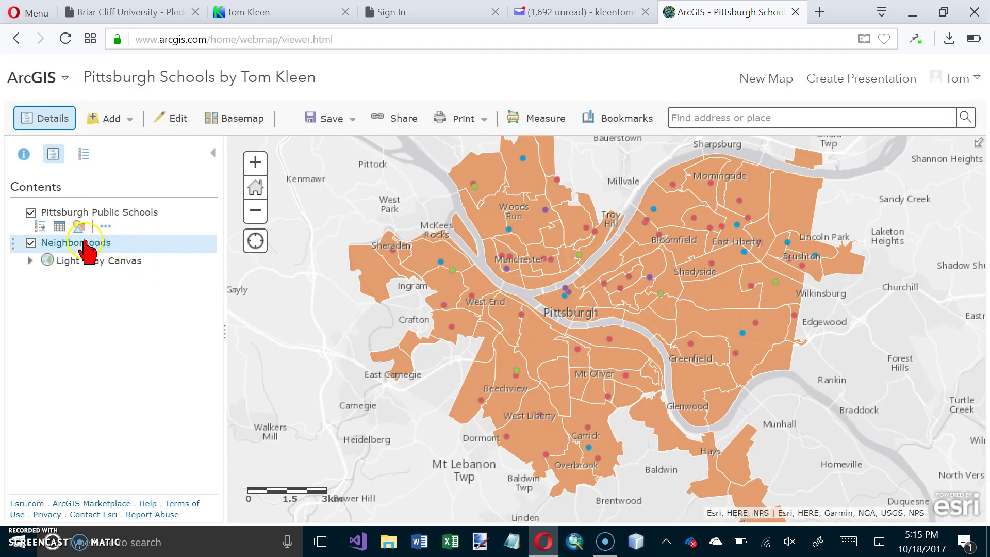
# Add 'Pittsburgh' before the Neighborhoods layer name to make it 'Pittsburgh Neighborhoods'.
pyautogui.moveTo(85, 241)
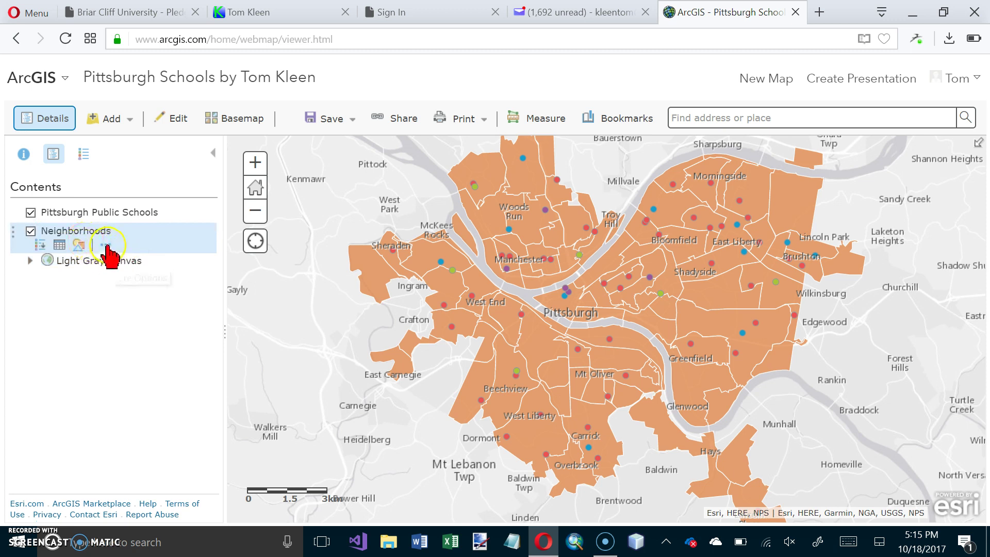
pyautogui.click(107, 245)
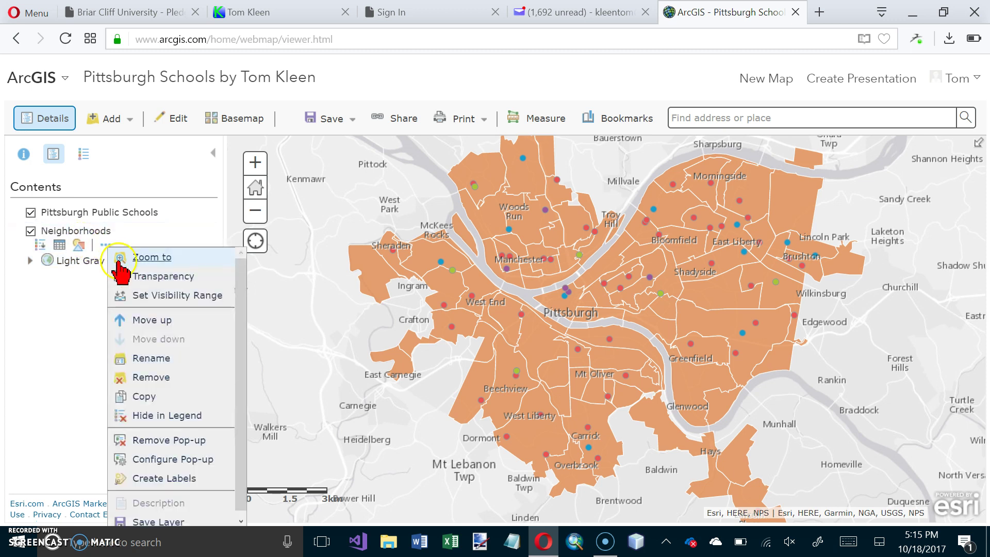
pyautogui.click(150, 359)
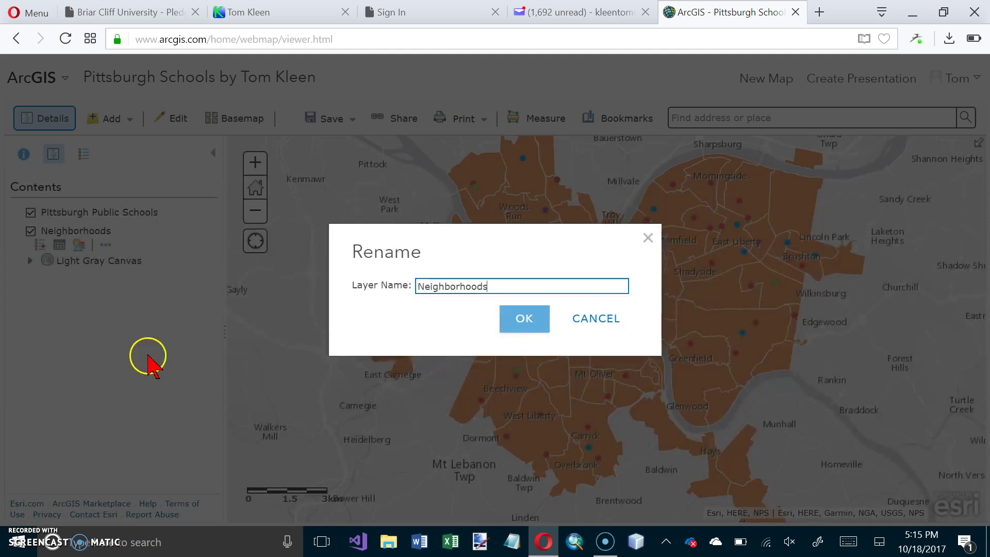
pyautogui.click(419, 288)
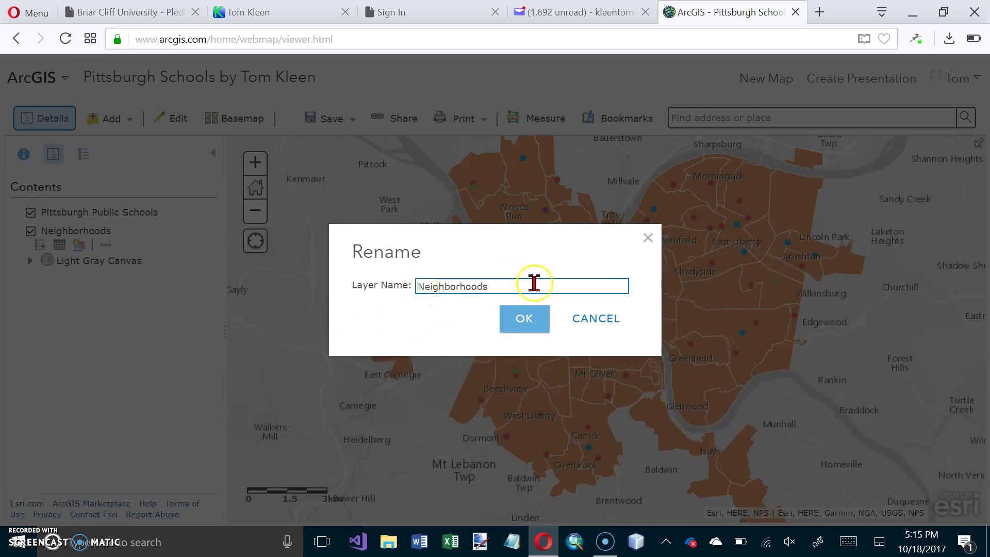
pyautogui.write('Pittsbur')
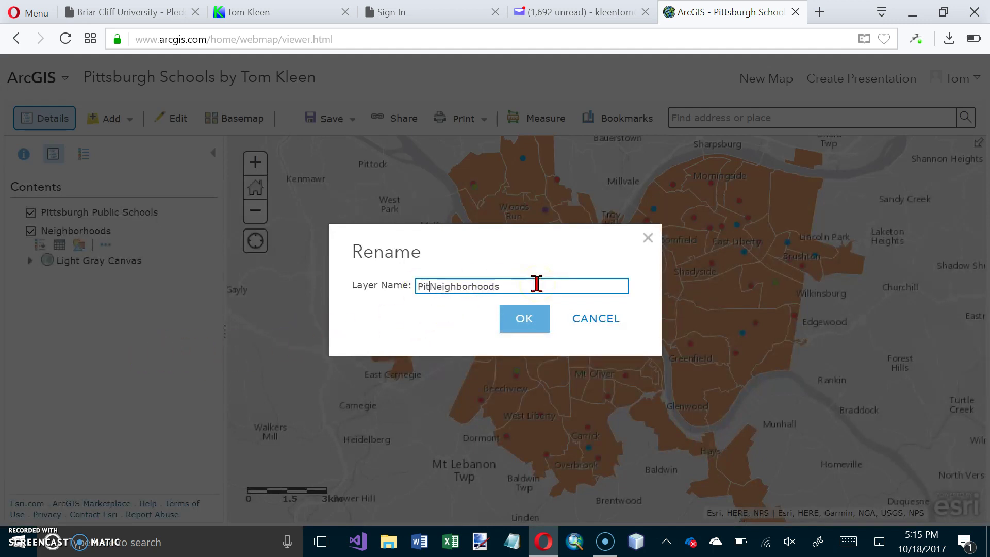
pyautogui.write('gh')
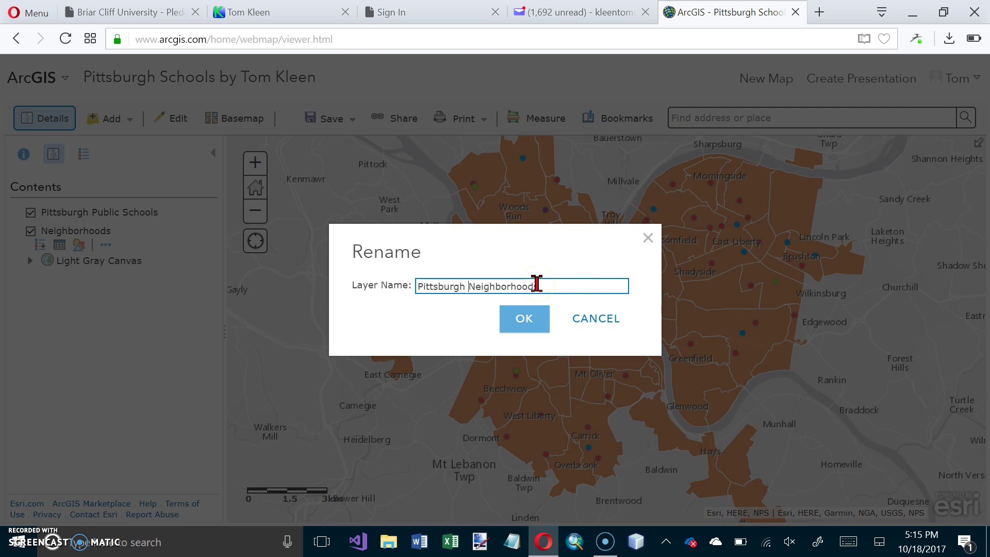
pyautogui.click(530, 317)
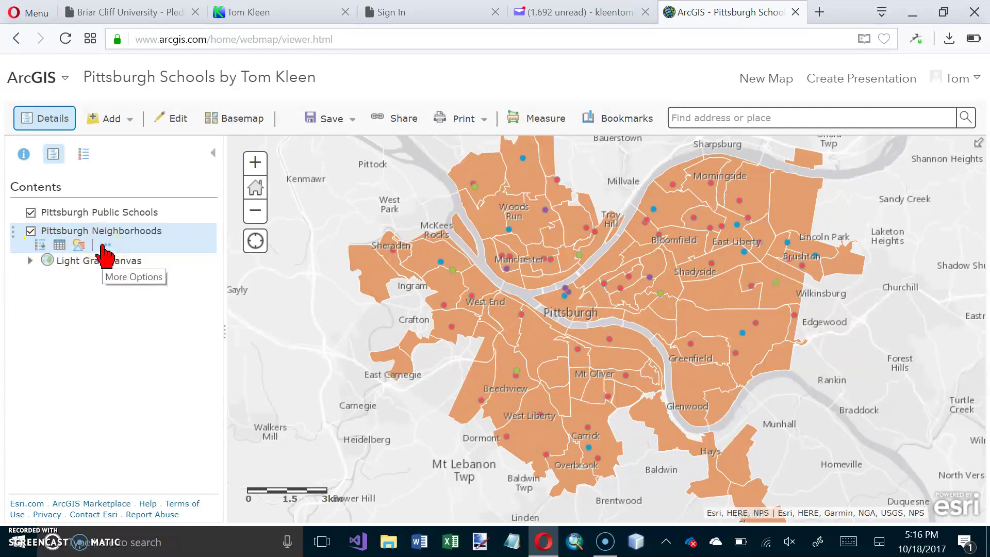
# Keep Pittsburgh Neighborhoods on 'Show location only' and open the Location (Single symbol) options.
pyautogui.click(77, 244)
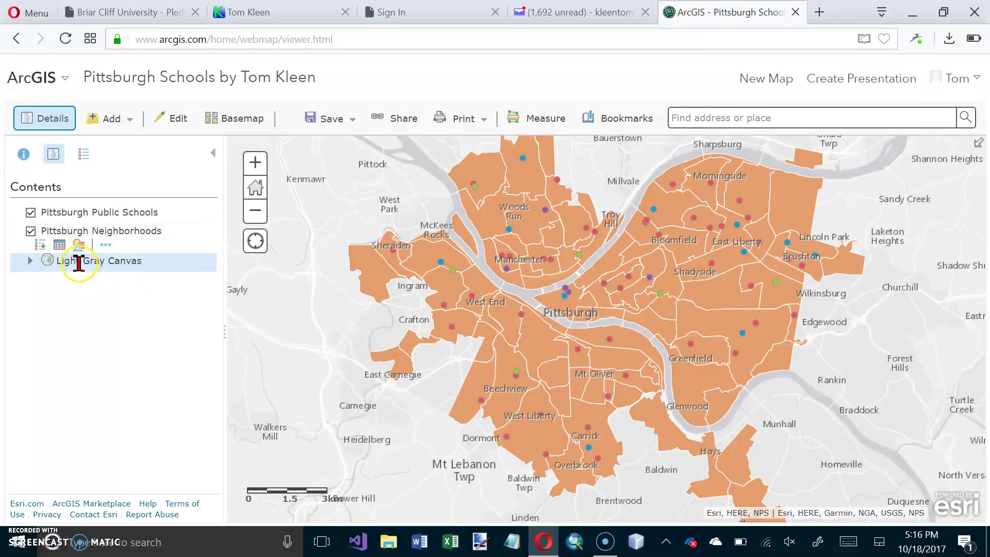
pyautogui.click(81, 246)
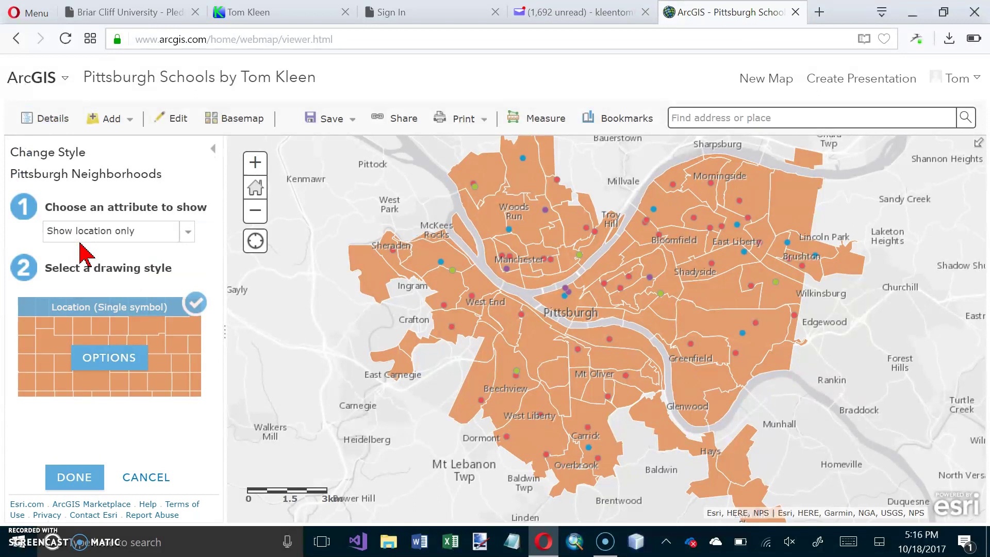
pyautogui.click(98, 247)
pyautogui.click(116, 248)
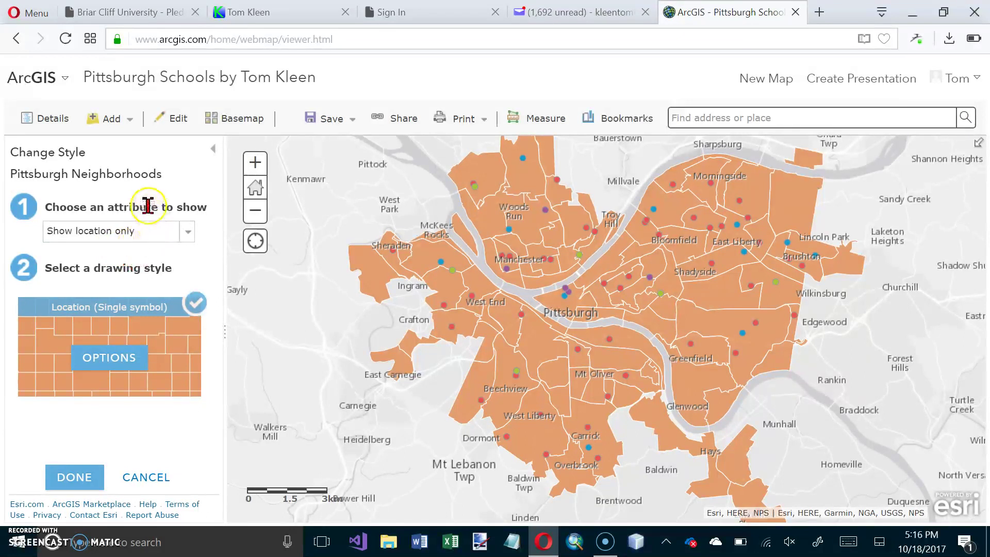
pyautogui.click(198, 217)
pyautogui.click(188, 233)
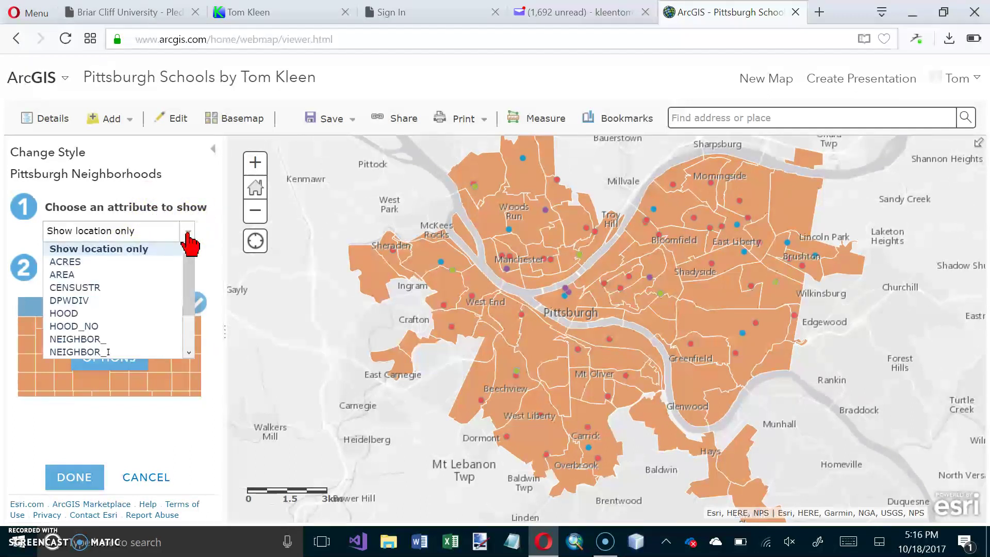
pyautogui.click(186, 236)
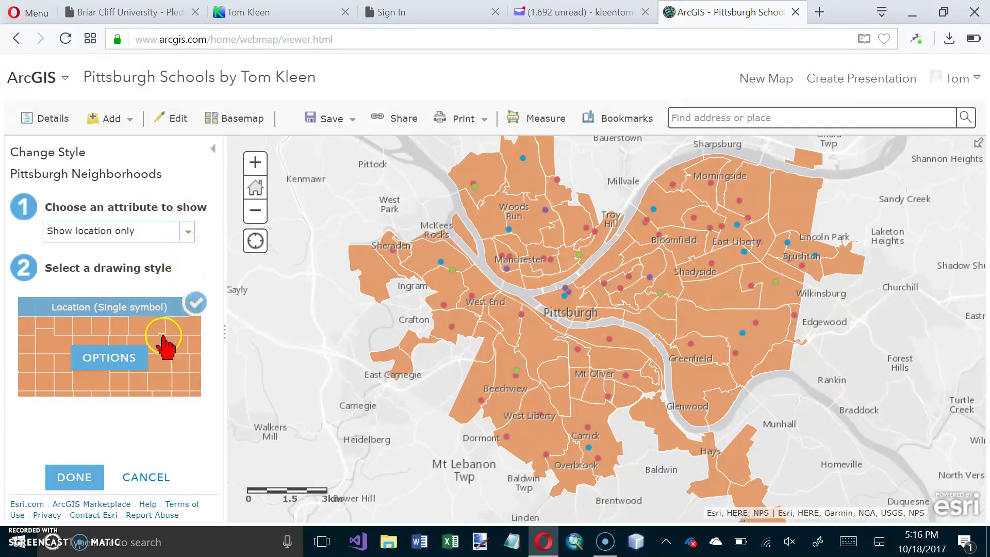
pyautogui.click(122, 357)
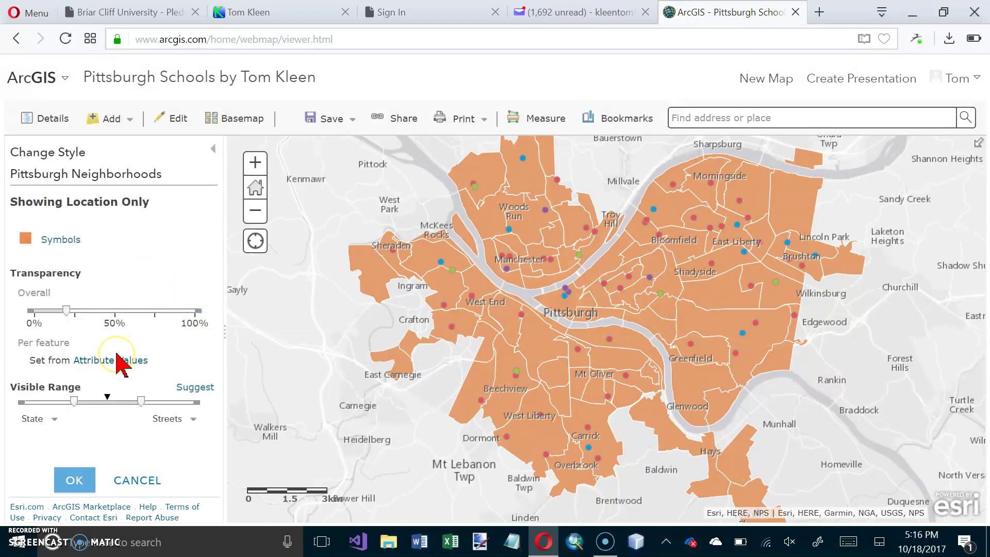
pyautogui.click(117, 341)
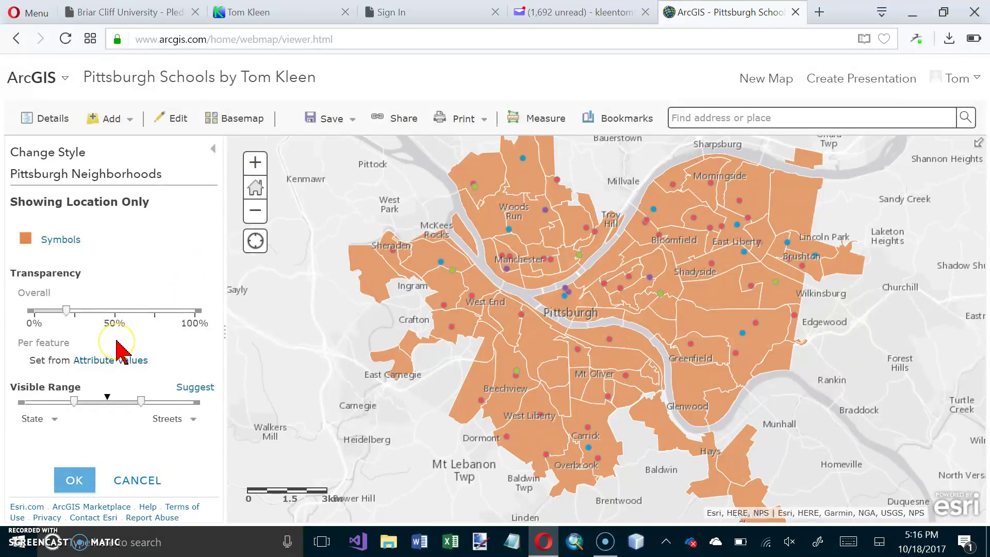
# Set the neighborhood polygon symbol to no fill with a #5C5C5C dark gray outline.
pyautogui.click(63, 241)
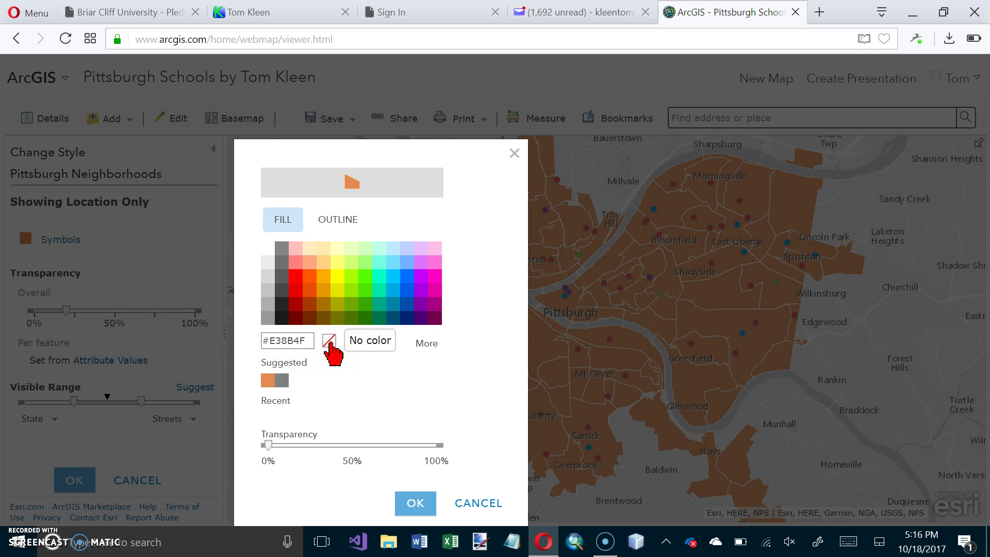
pyautogui.click(329, 341)
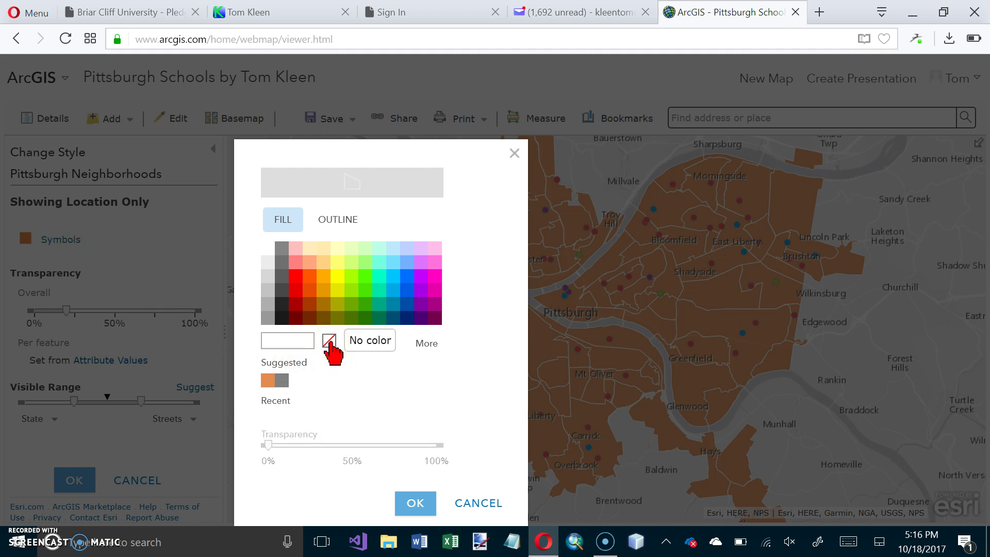
pyautogui.click(331, 345)
pyautogui.click(360, 187)
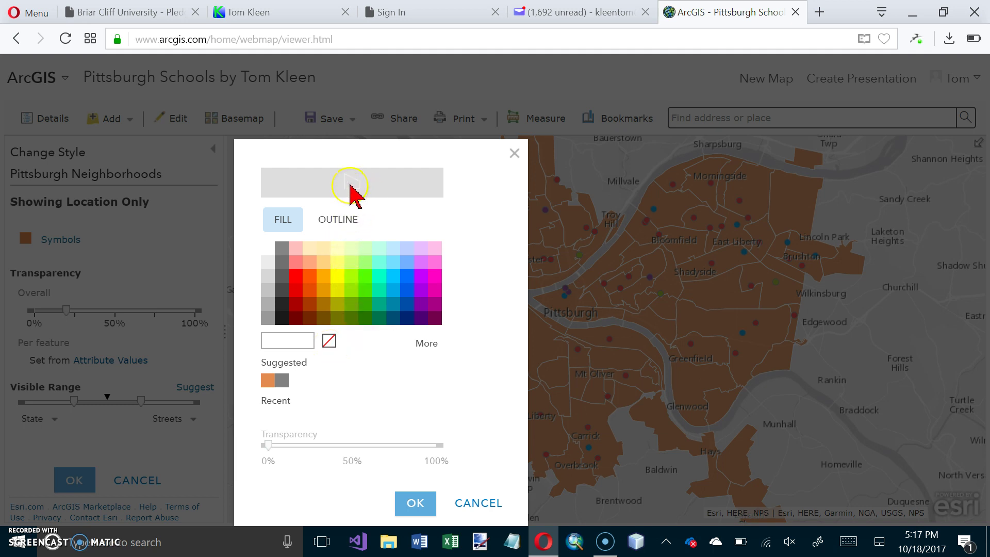
pyautogui.click(335, 220)
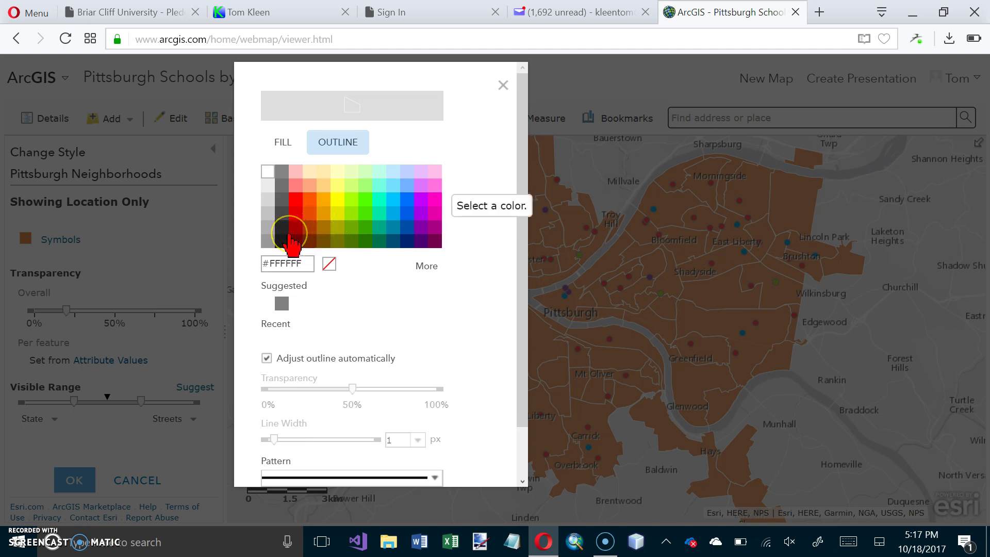
pyautogui.moveTo(283, 233); pyautogui.dragTo(270, 215)
pyautogui.click(283, 198)
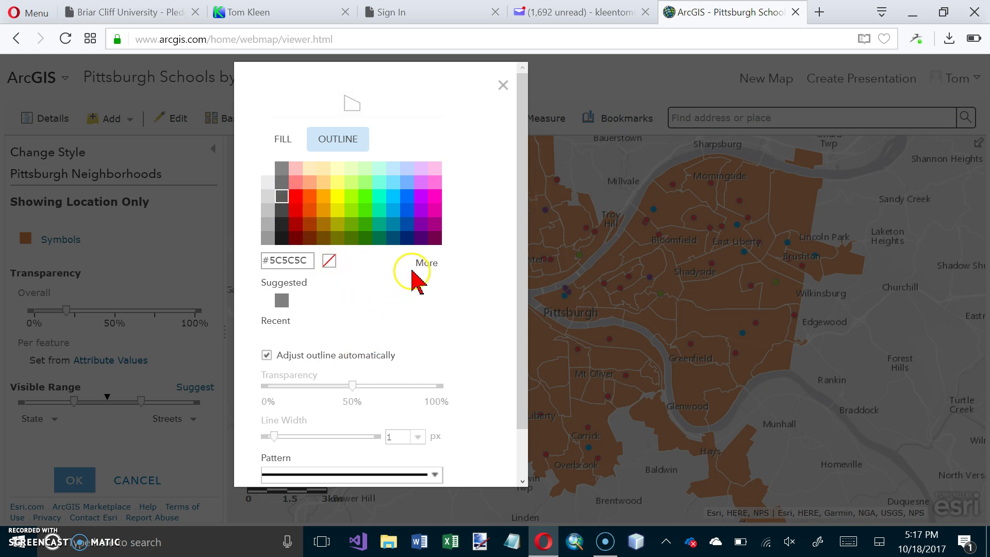
pyautogui.scroll(-2, 506, 441)
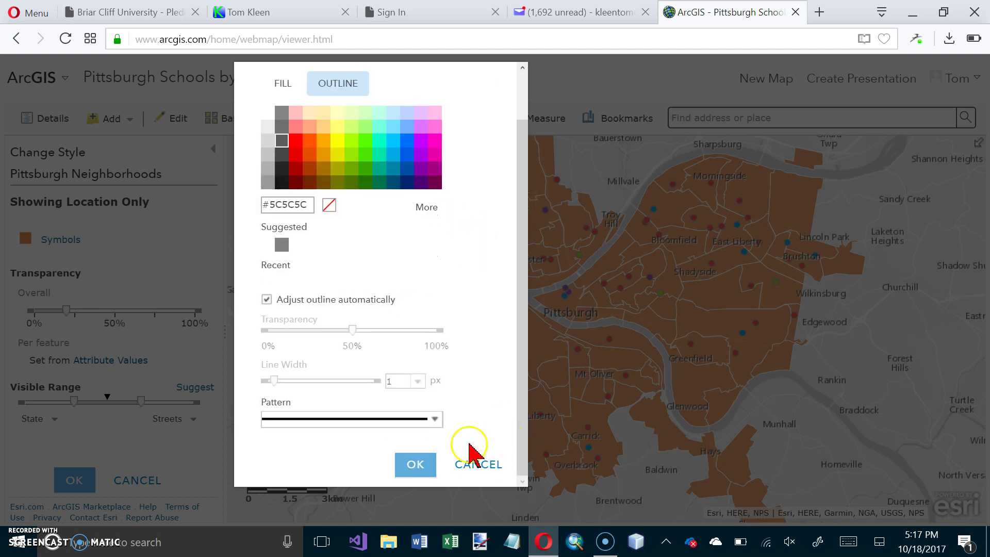
pyautogui.click(416, 464)
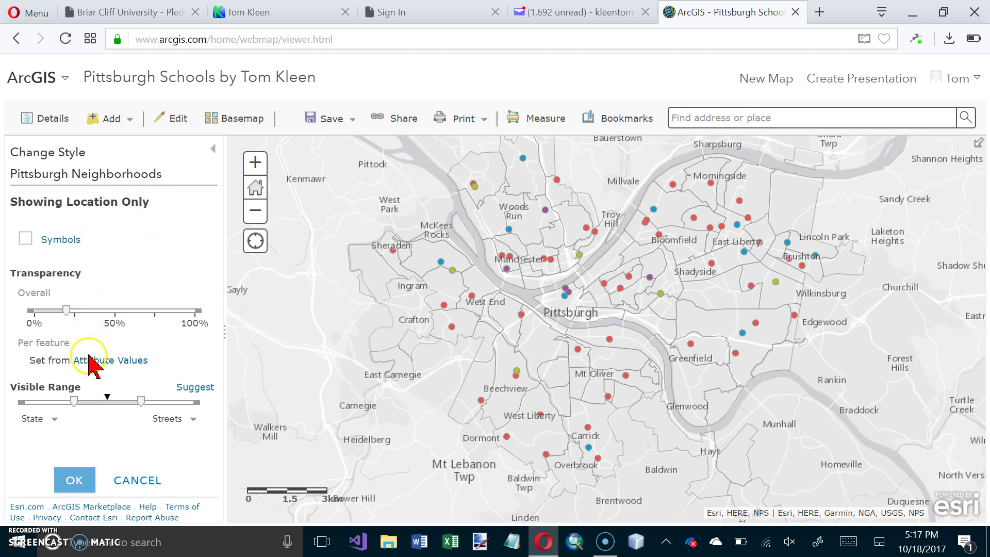
# Apply the neighborhoods style changes and save the Pittsburgh Schools map to My Content.
pyautogui.click(75, 481)
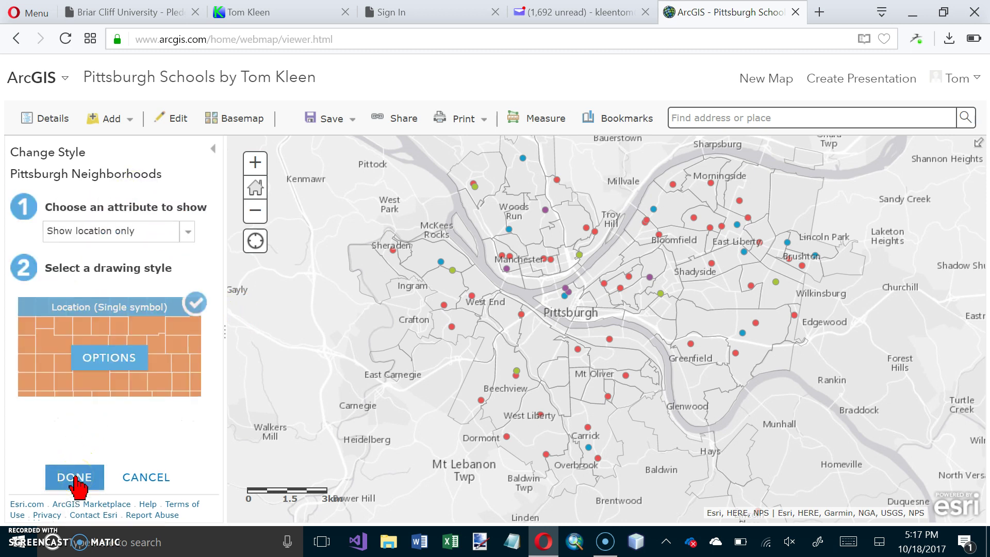
pyautogui.click(83, 477)
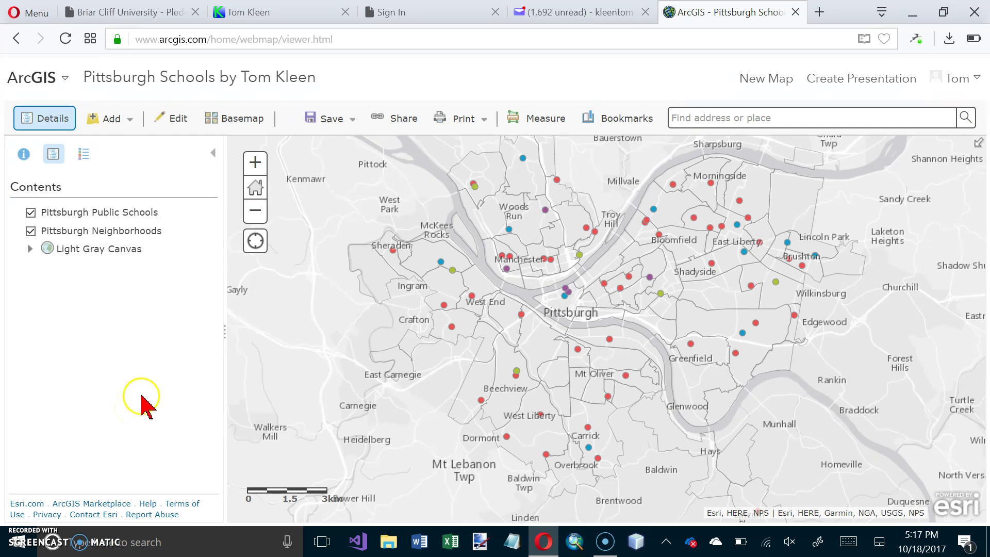
pyautogui.click(336, 122)
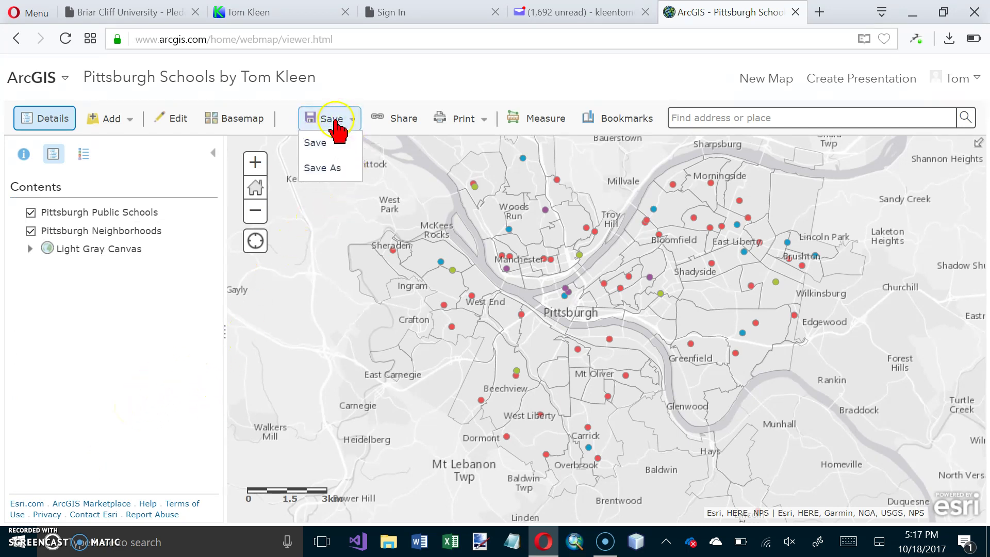
pyautogui.click(316, 142)
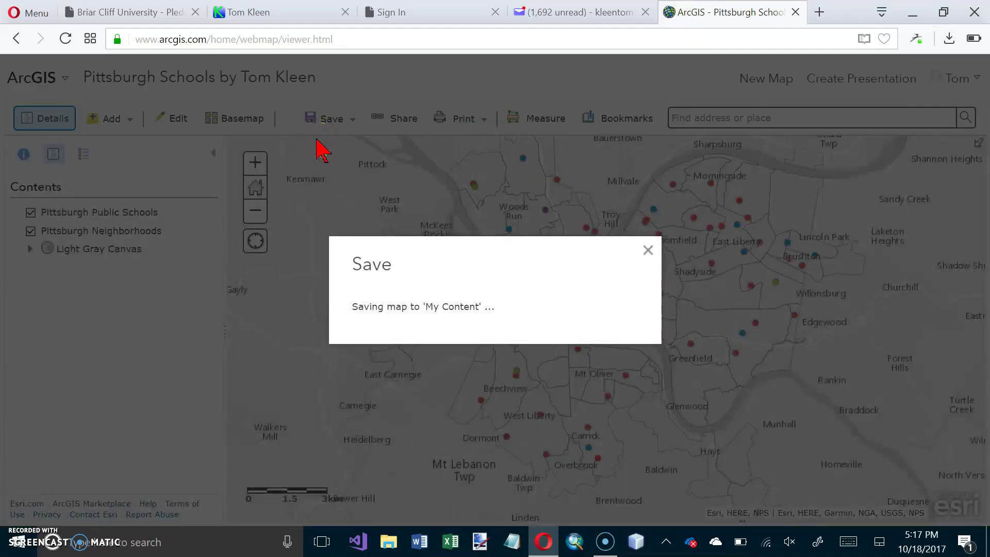